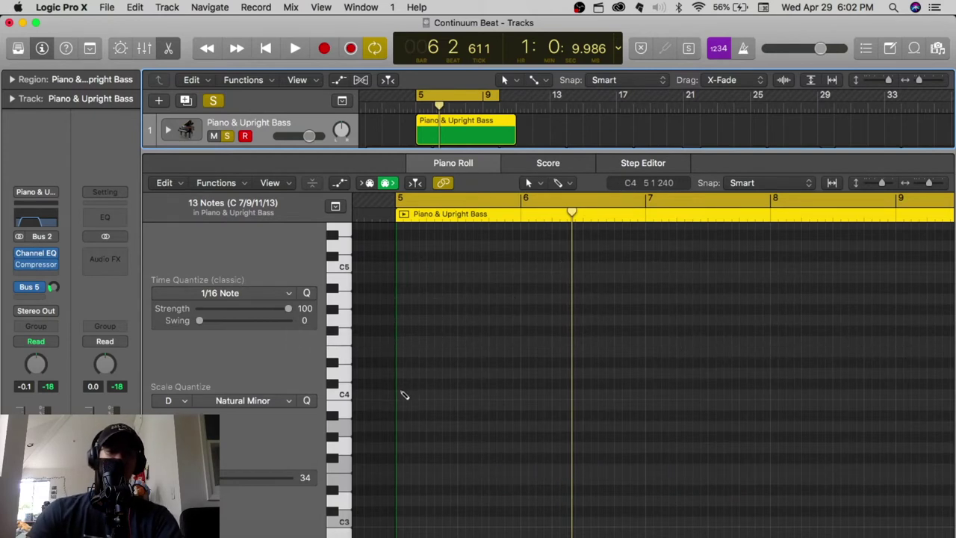
Draw three stacked one-bar notes on C4, C#4 and D4 at the start of bar 5.
left_click(397, 395, "super")
left_click(403, 396, "super")
left_click_drag(404, 396, 400, 373)
key("super+Right")
key("super+Right")
key("super+Right")
scroll(399, 377, "left", 5)
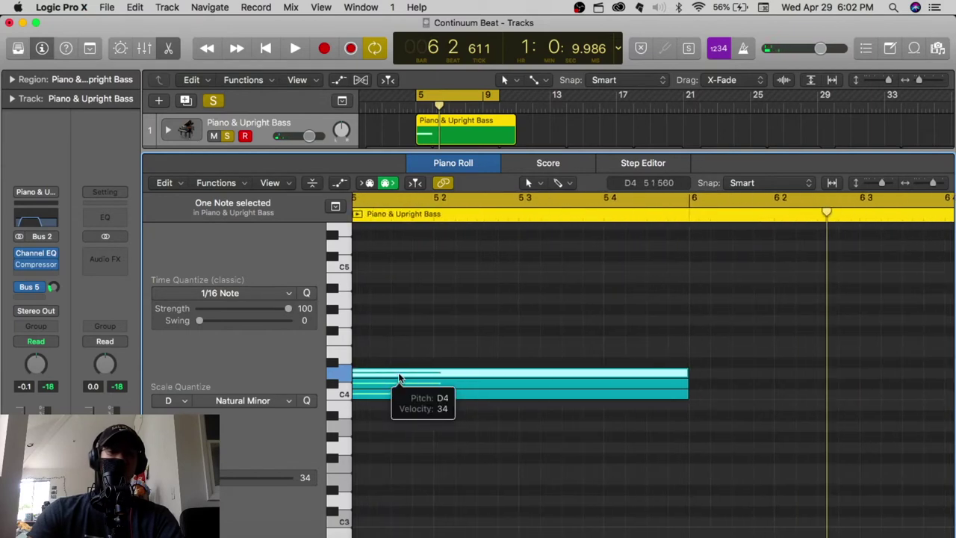
scroll(399, 376, "up", 1)
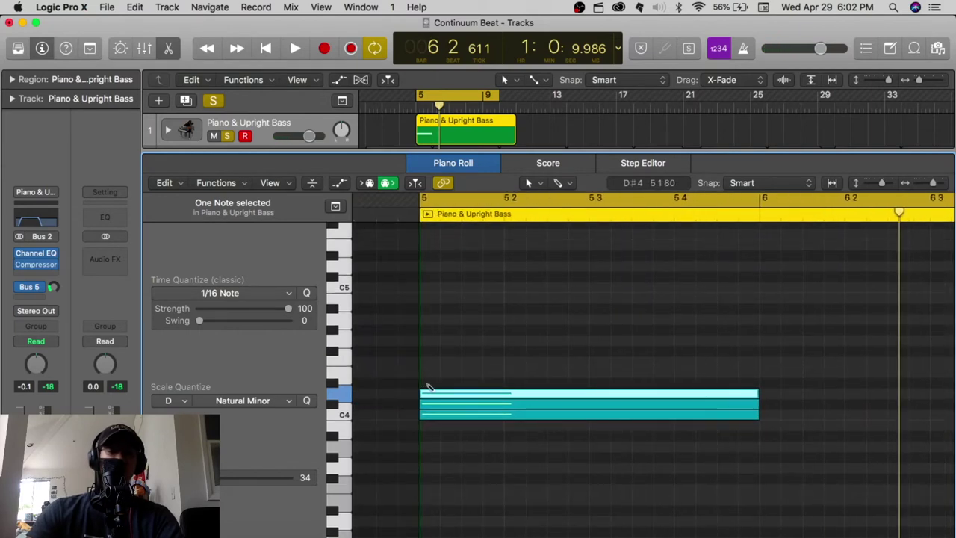
Extend the chromatic stack at bar 5 with one-bar notes on every semitone from D#4 up to B4.
left_click_drag(427, 385, 422, 346)
left_click(338, 416)
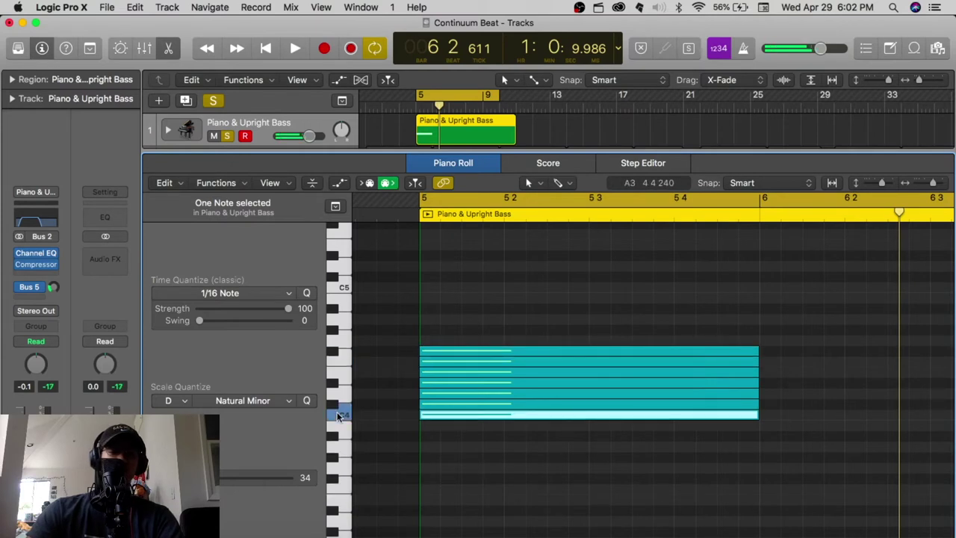
left_click(342, 284)
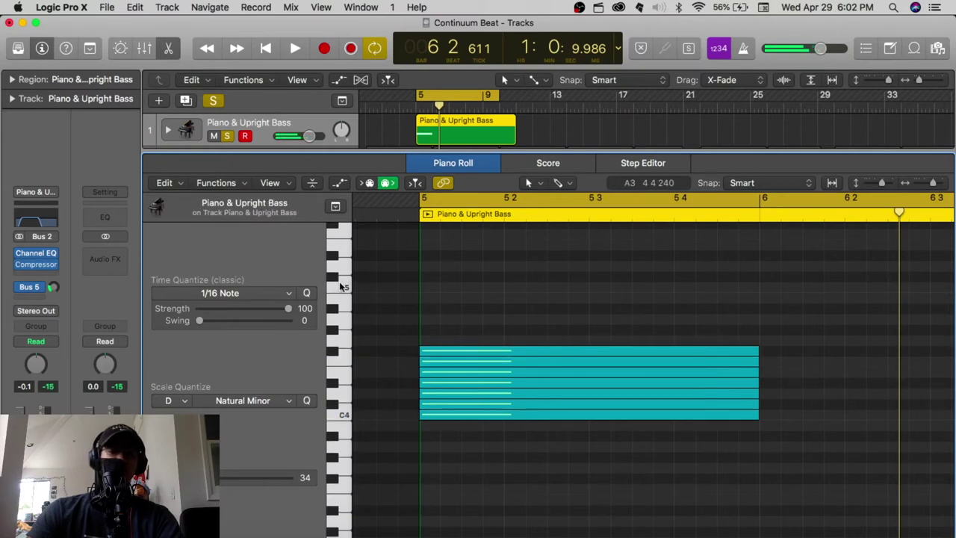
left_click_drag(435, 349, 425, 292)
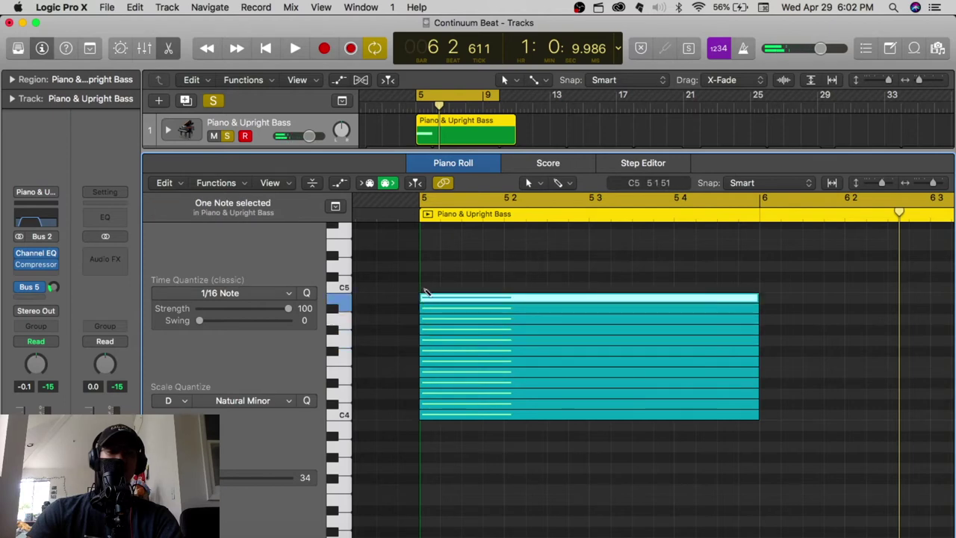
left_click(341, 286)
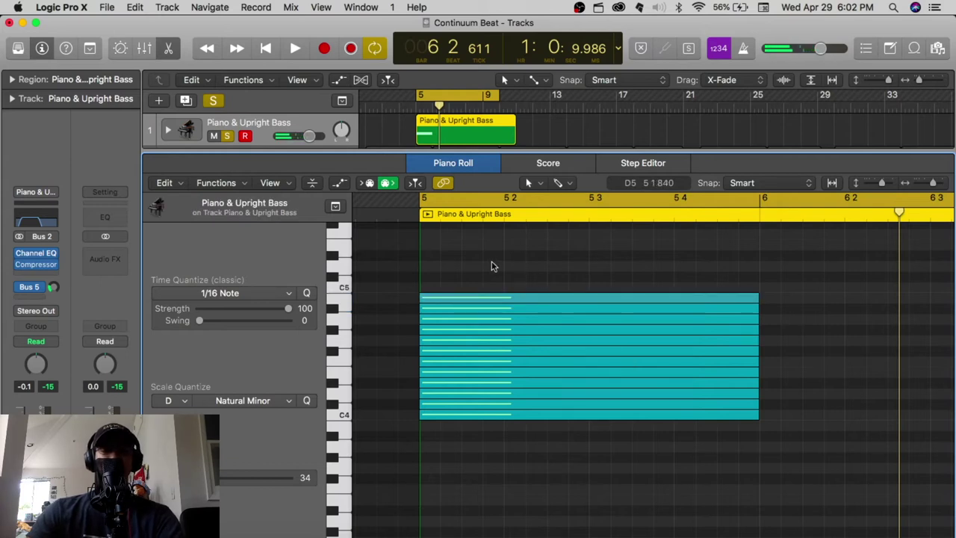
Select all twelve stacked notes and scale-quantize them to C Natural Minor.
left_click_drag(491, 264, 668, 451)
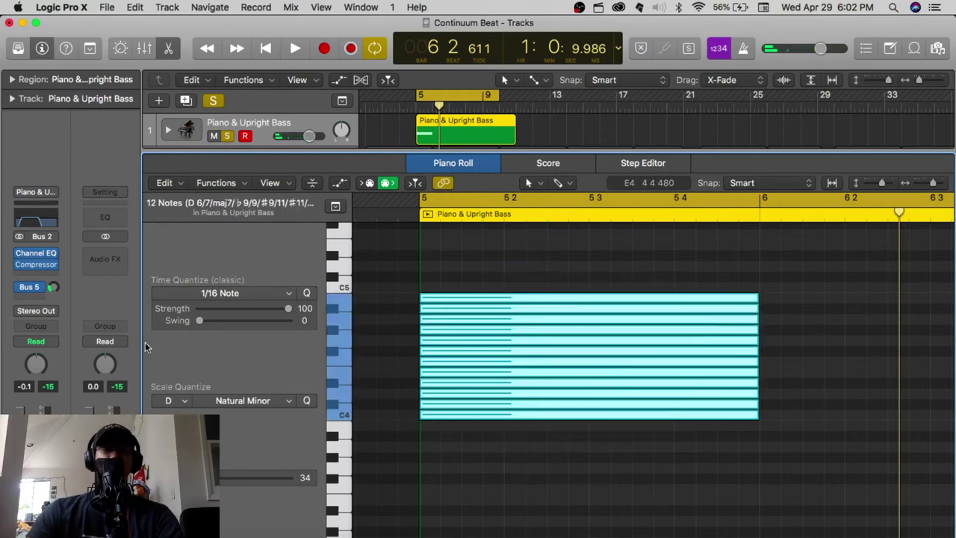
left_click(177, 402)
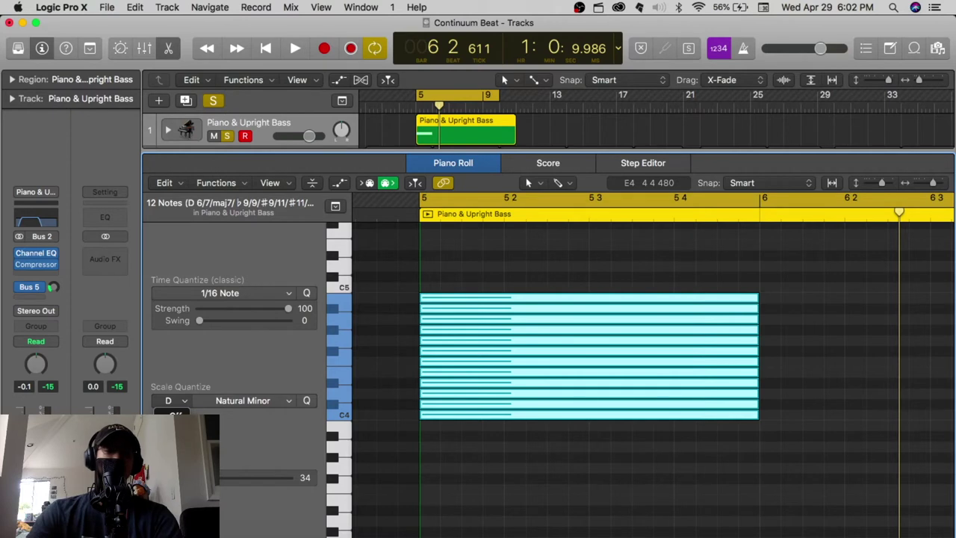
left_click(177, 413)
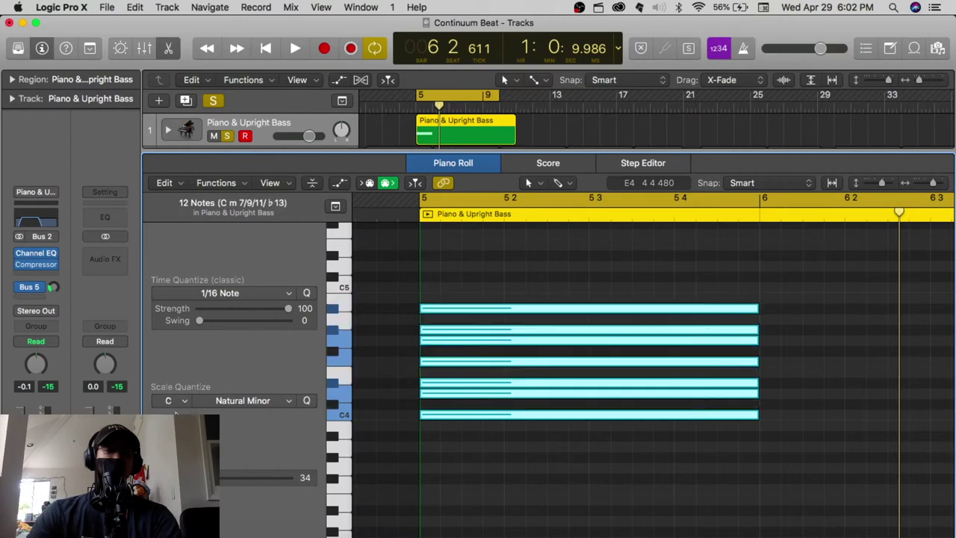
left_click(252, 402)
left_click(246, 426)
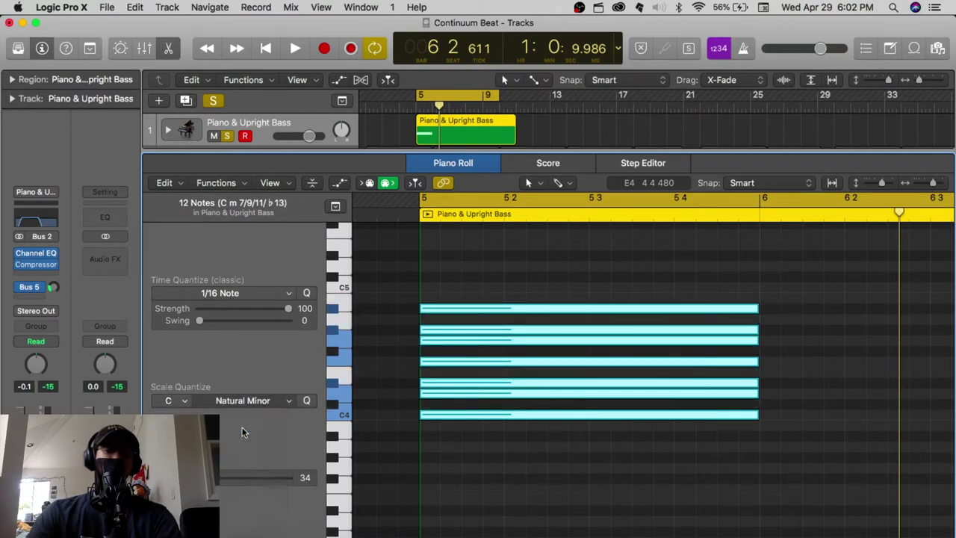
left_click_drag(487, 282, 588, 463)
left_click(441, 277)
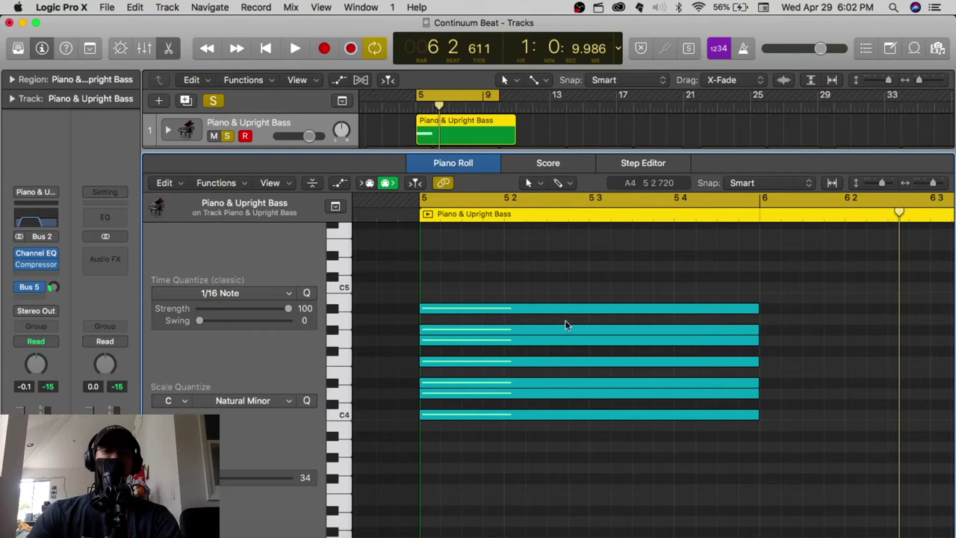
Set the scale quantization of all twelve stacked notes to E Major.
left_click(174, 402)
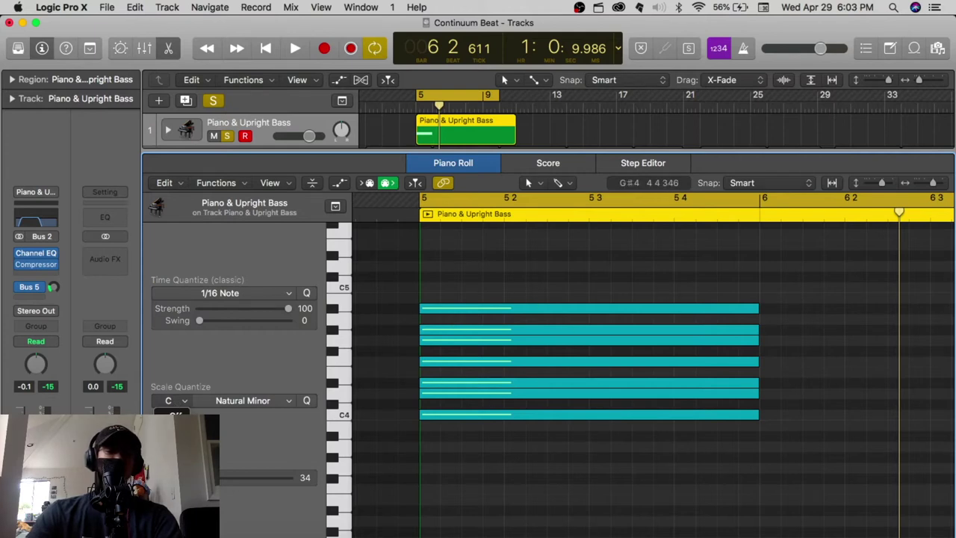
left_click(172, 470)
left_click(263, 404)
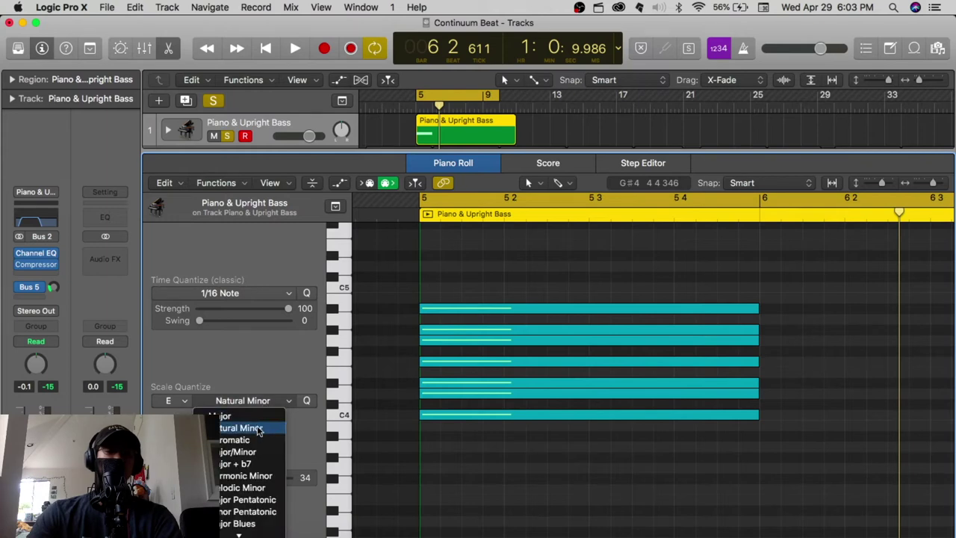
left_click(264, 377)
left_click_drag(498, 271, 545, 462)
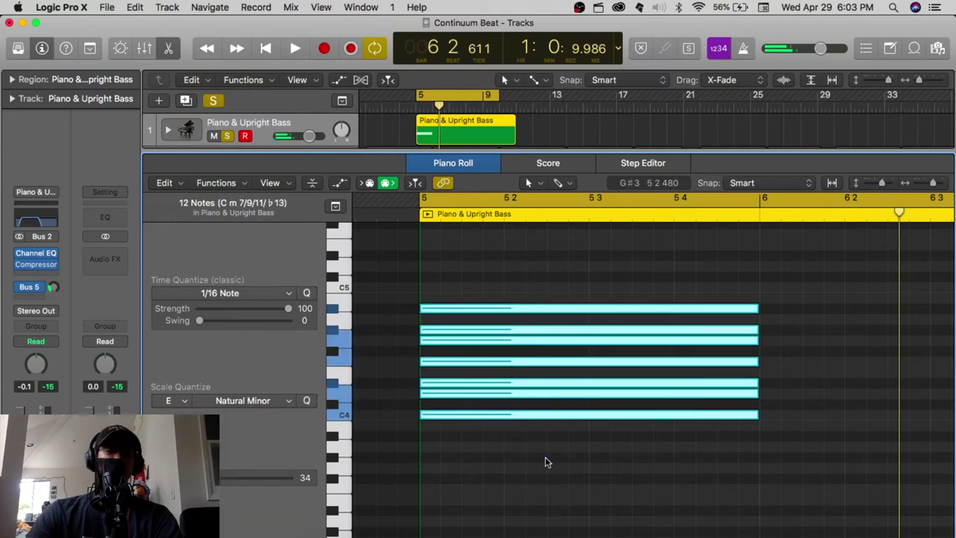
left_click(222, 402)
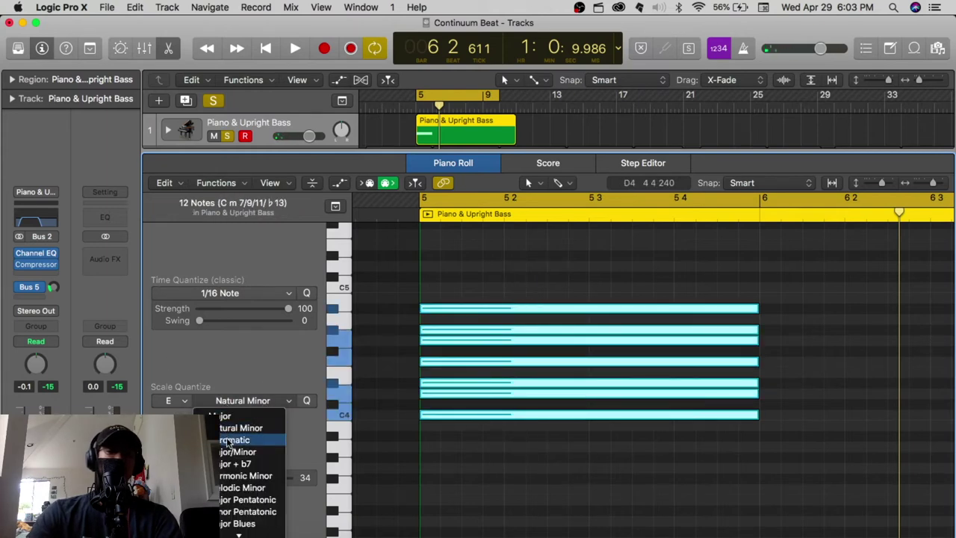
left_click(223, 417)
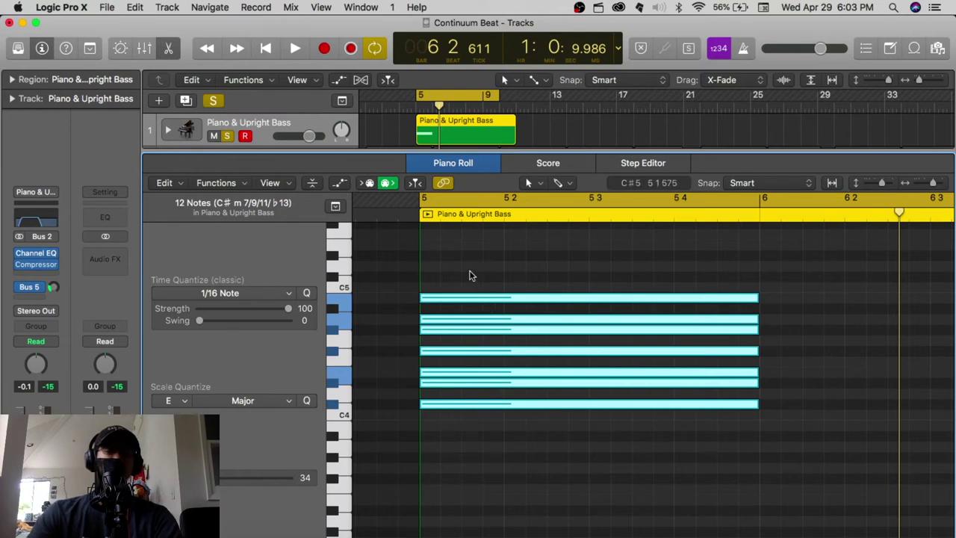
Set the scale quantization of the twelve stacked notes to D Natural Minor and deselect them.
left_click(171, 402)
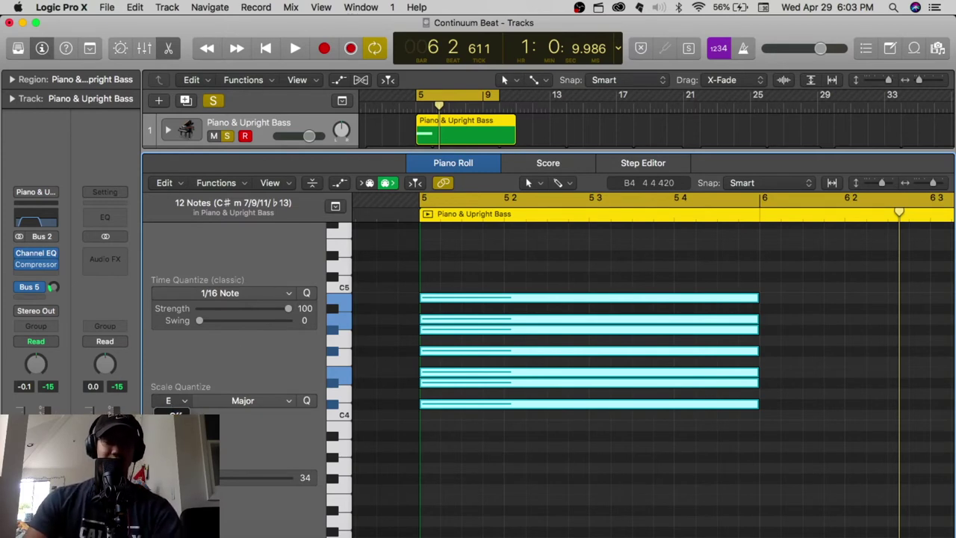
left_click(263, 404)
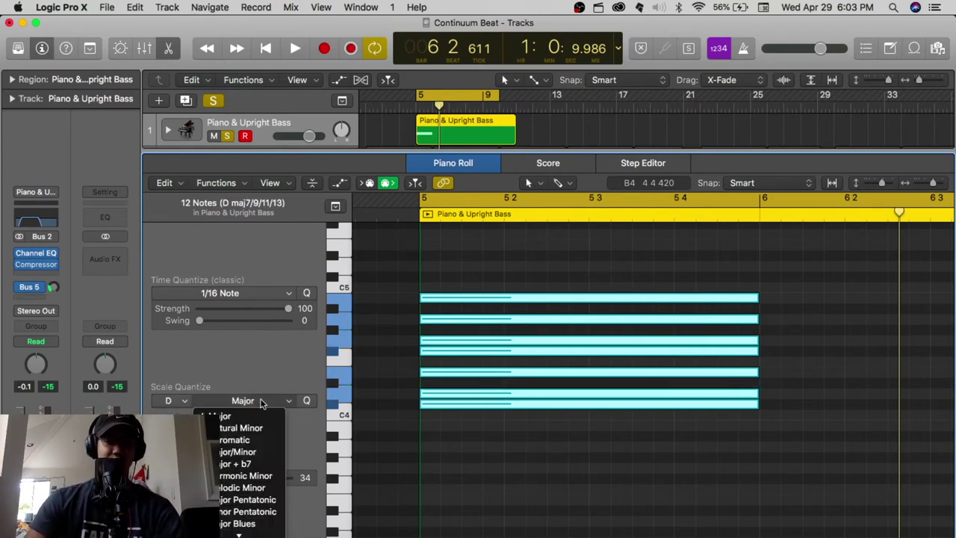
left_click(247, 435)
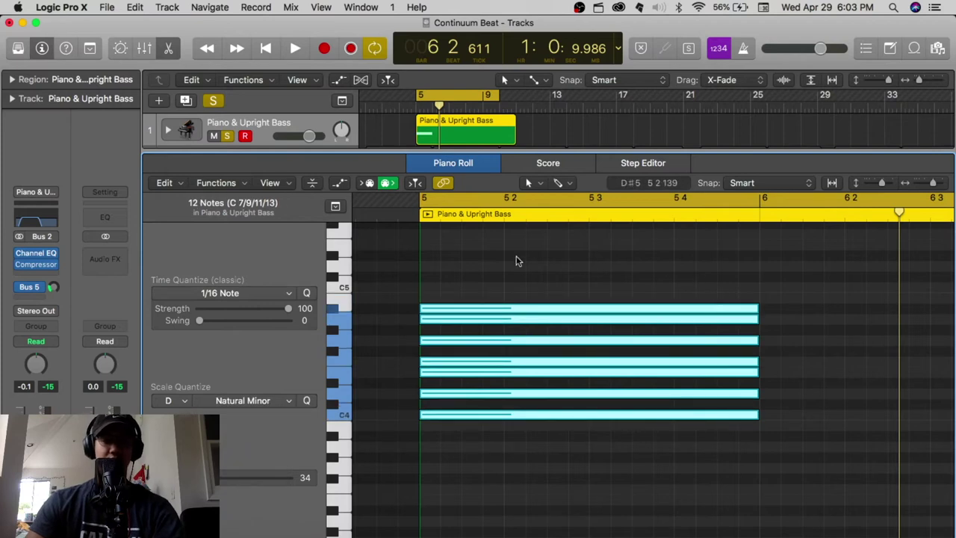
left_click(440, 276)
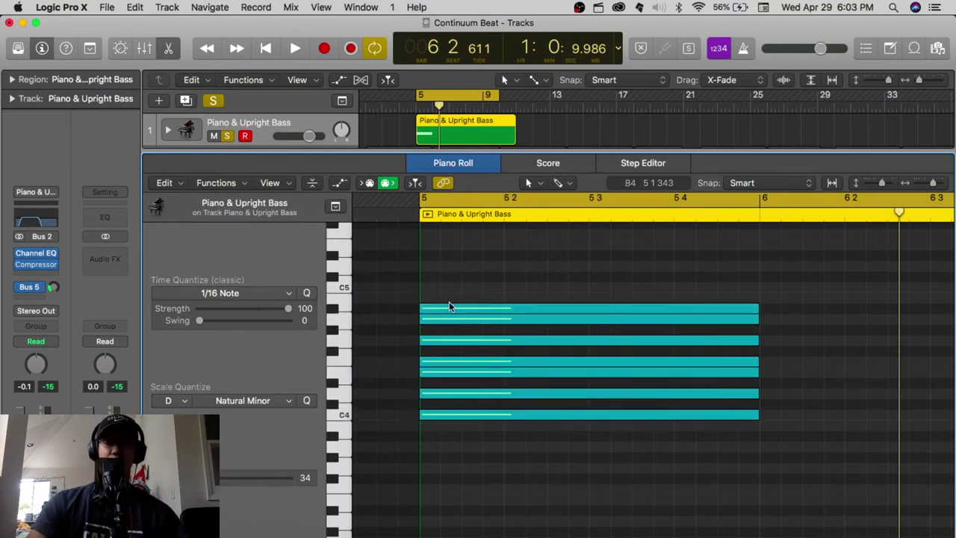
scroll(449, 303, "right", 3)
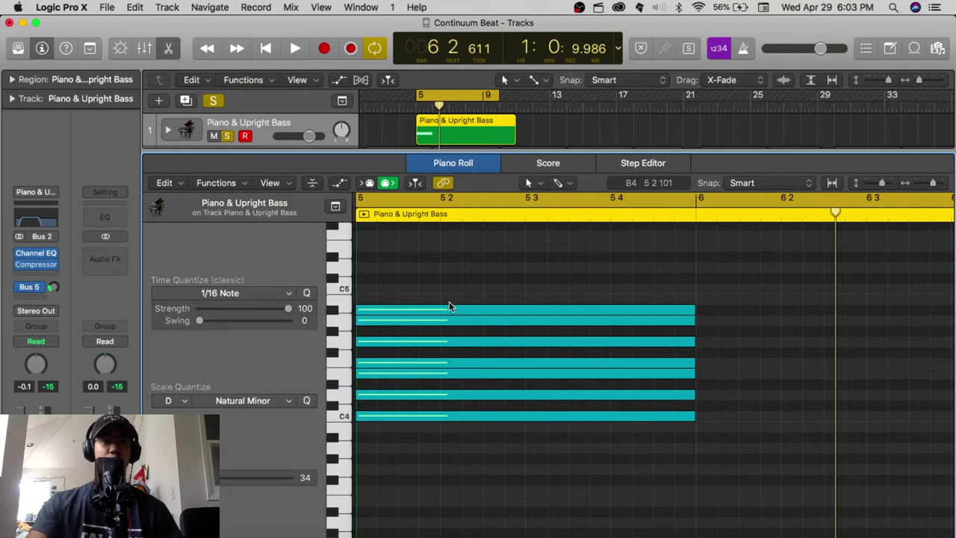
scroll(449, 306, "left", 3)
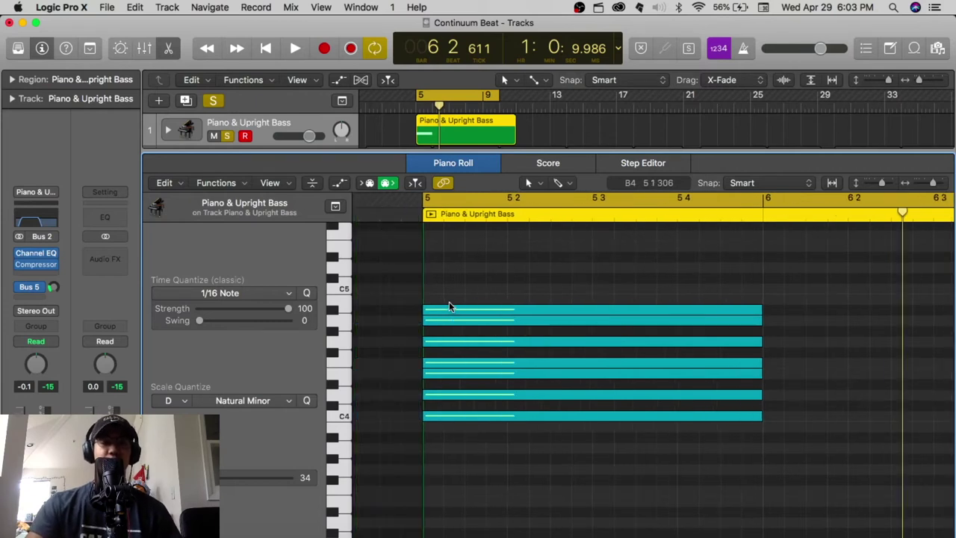
scroll(449, 303, "right", 1)
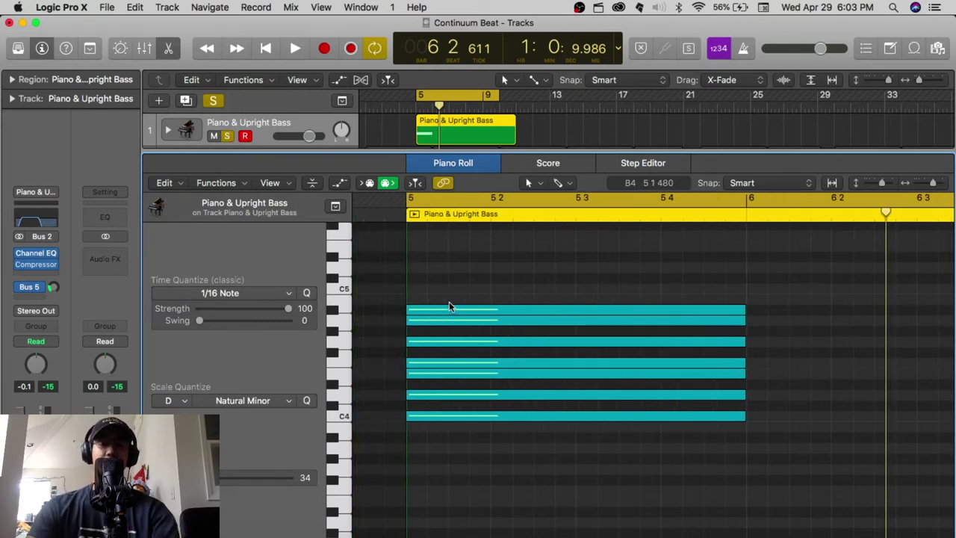
scroll(449, 303, "right", 2)
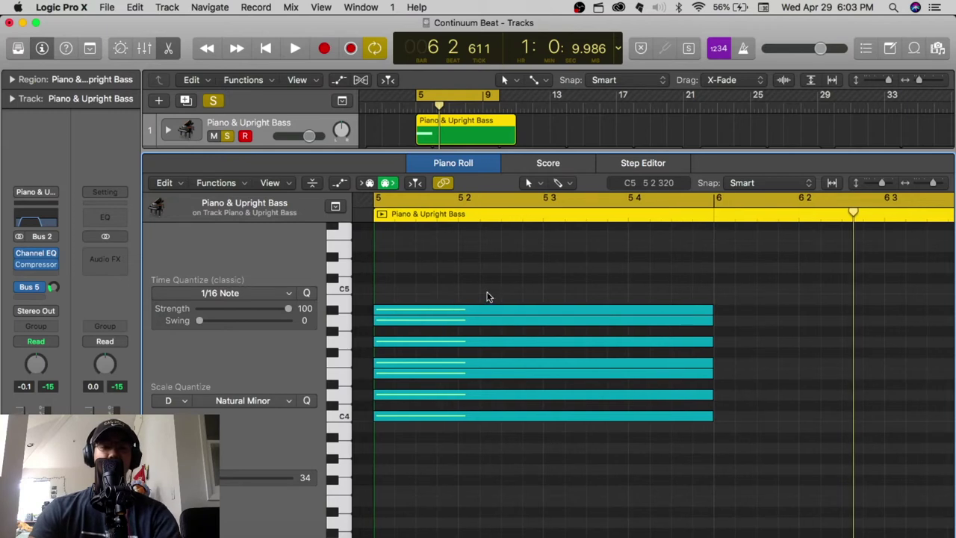
left_click_drag(487, 295, 561, 447)
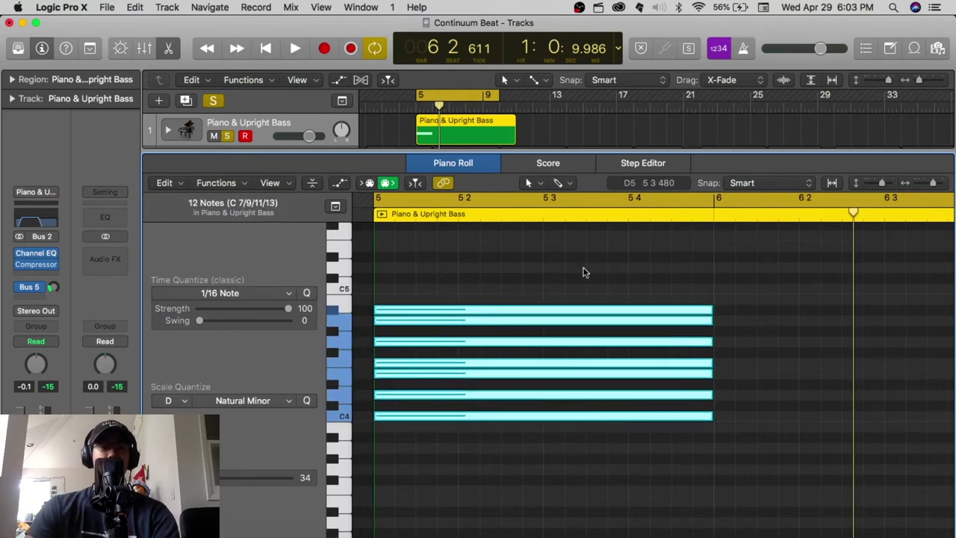
key("super+Left")
key("super+Left")
scroll(585, 273, "right", 4)
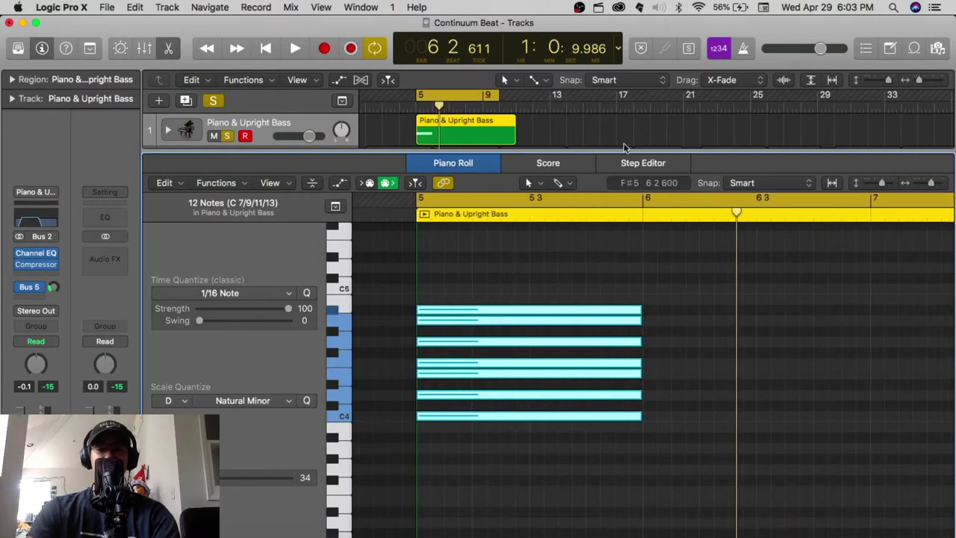
left_click(594, 260)
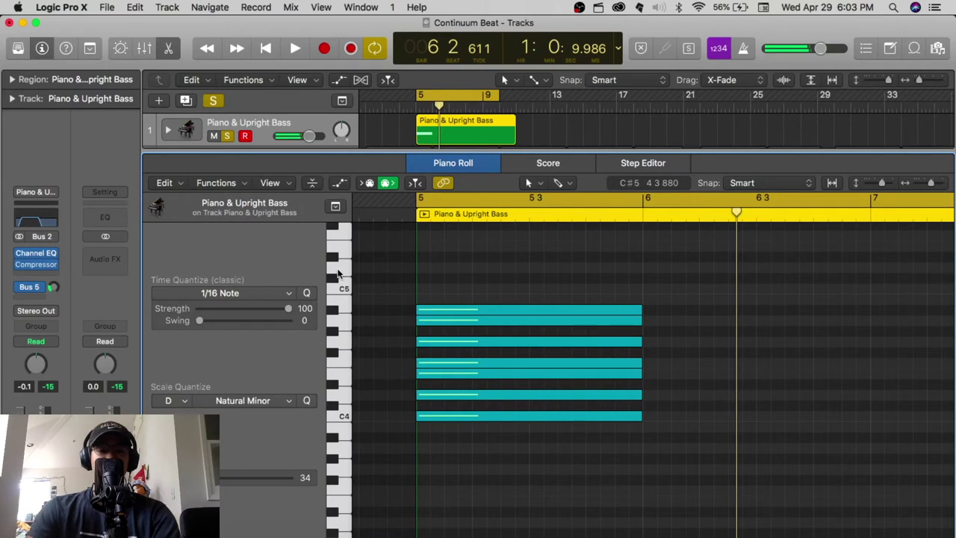
Audition the scale notes G4, F4, E4, D4 and C4 on the piano roll keyboard and clear the selection.
left_click(343, 342)
left_click(344, 363)
left_click(346, 374)
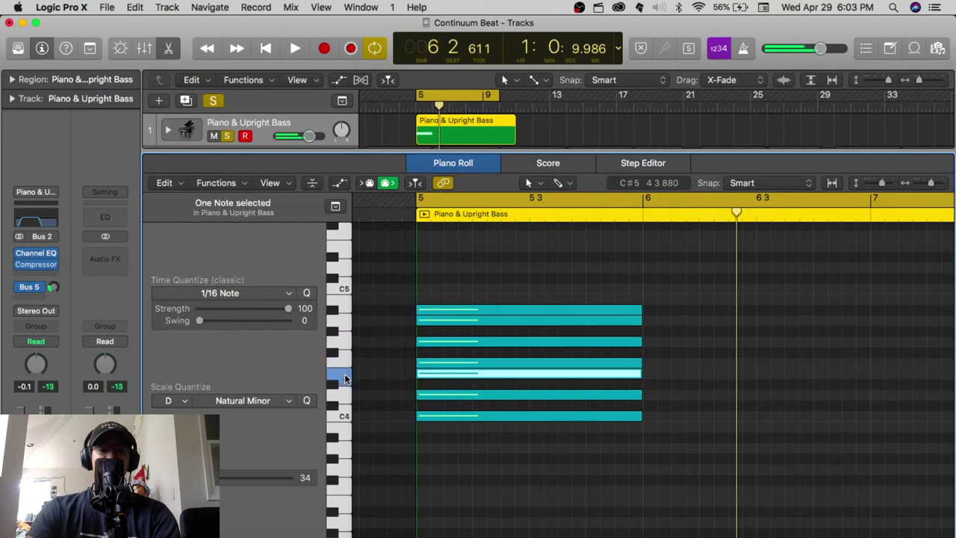
left_click(346, 393)
left_click(346, 416)
left_click(343, 397)
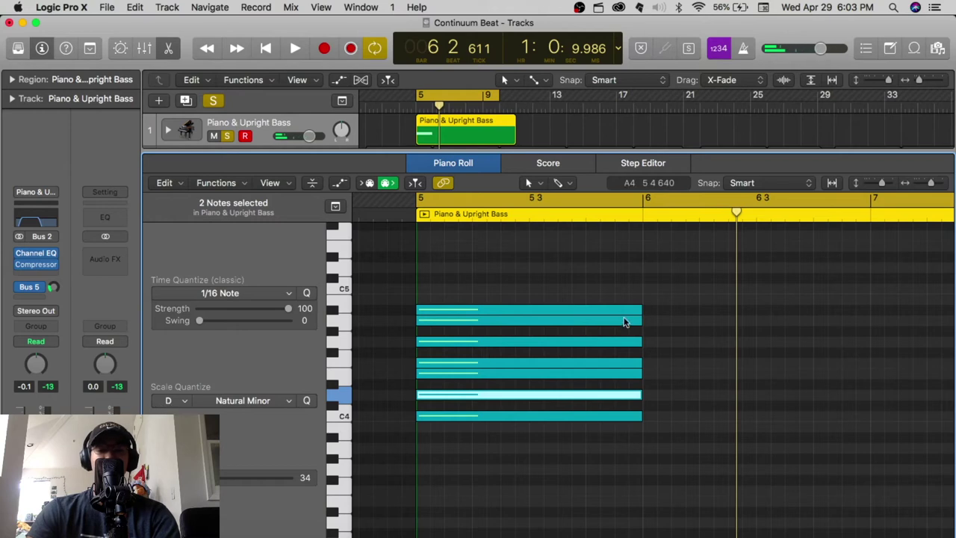
left_click(650, 273)
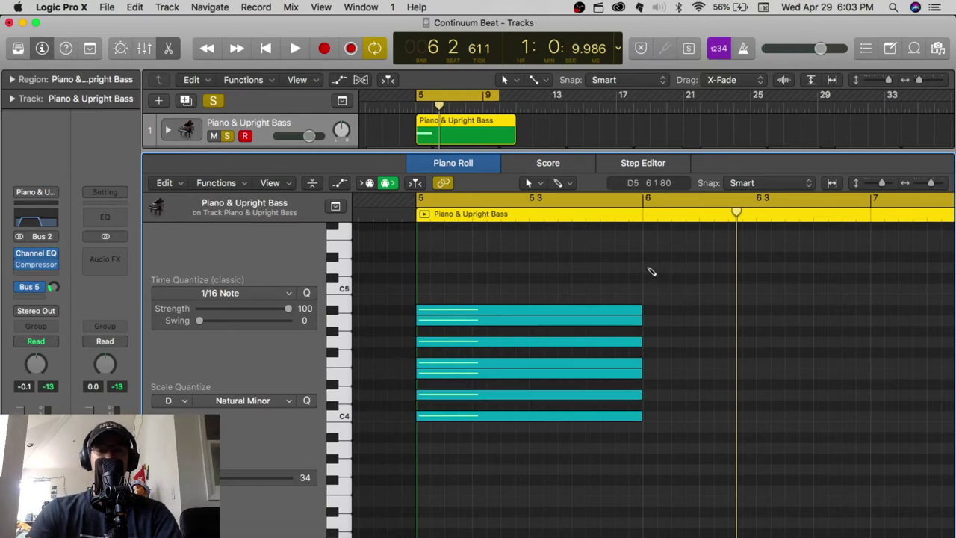
Draw a one-bar note on D5 at bar 6 and another on A4 at bar 7.
left_click(650, 272)
scroll(669, 291, "right", 1)
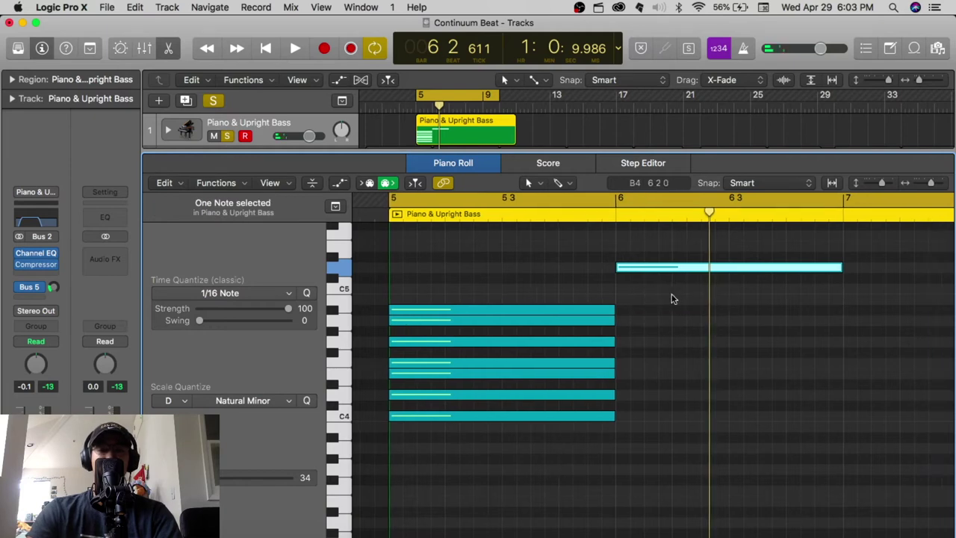
scroll(672, 298, "right", 2)
left_click(601, 284)
left_click(810, 309)
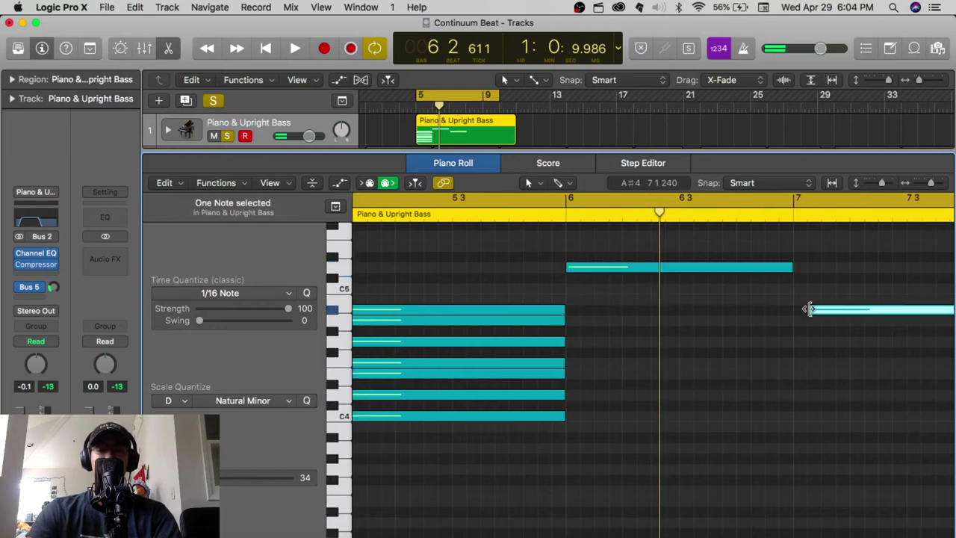
left_click_drag(821, 317, 805, 327)
Add a one-bar note on C4 near the start of bar 8.
scroll(805, 328, "right", 3)
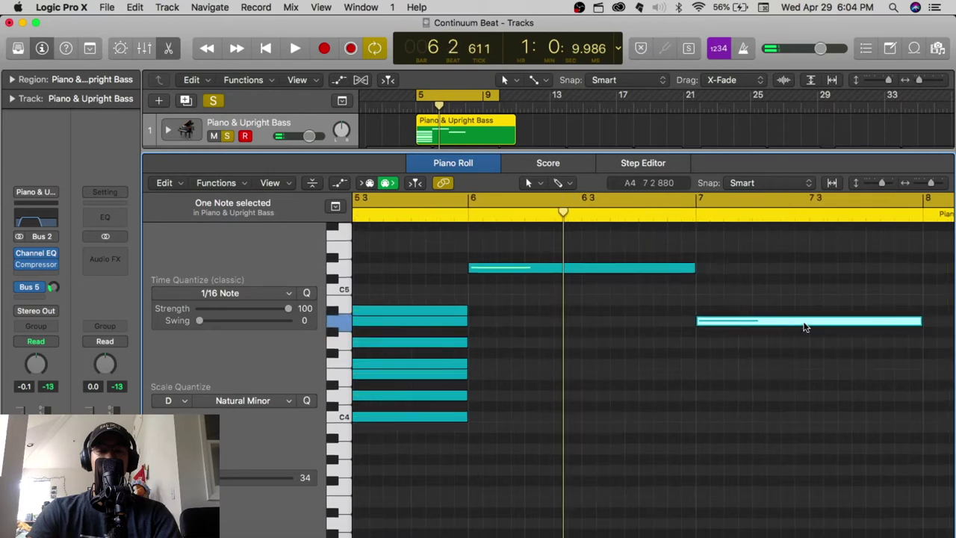
scroll(805, 327, "right", 4)
key("super+Left")
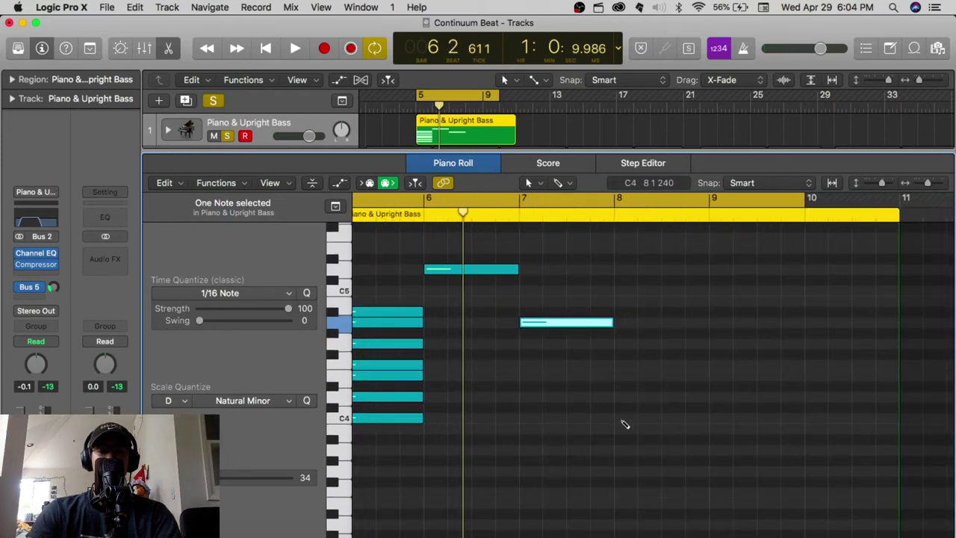
left_click(623, 419)
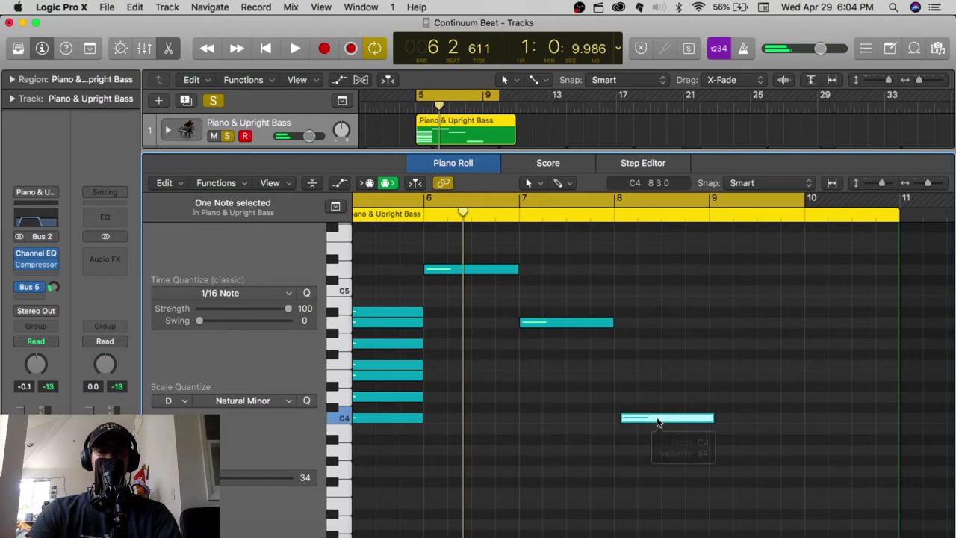
Move the C4 melody note to start exactly at bar 8 and audition it against the C4 guide note.
left_click_drag(658, 423, 650, 423)
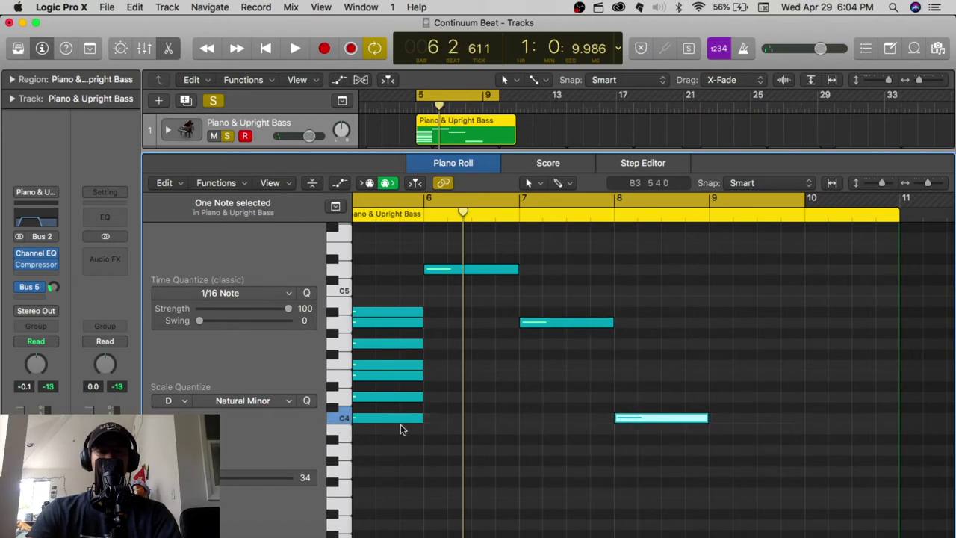
left_click(658, 419)
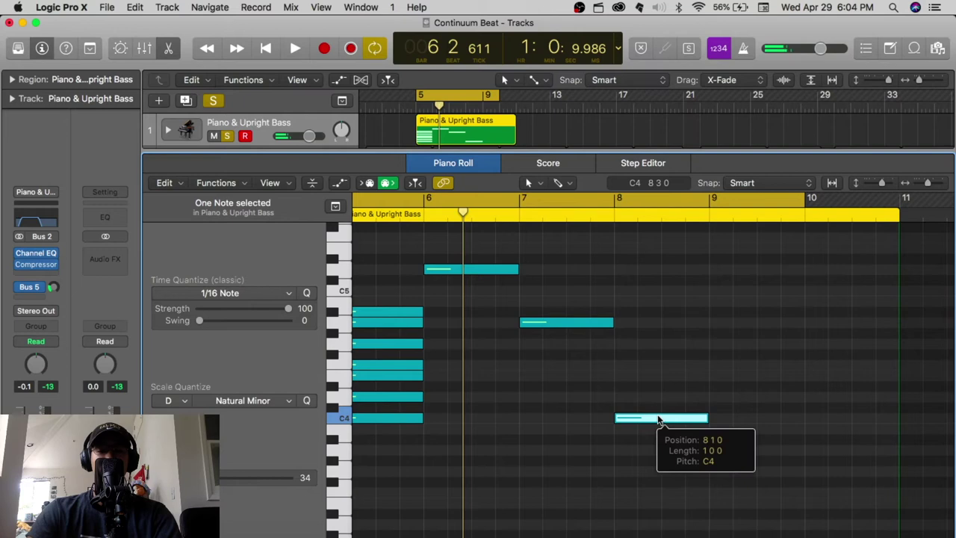
left_click(367, 420)
left_click(631, 420)
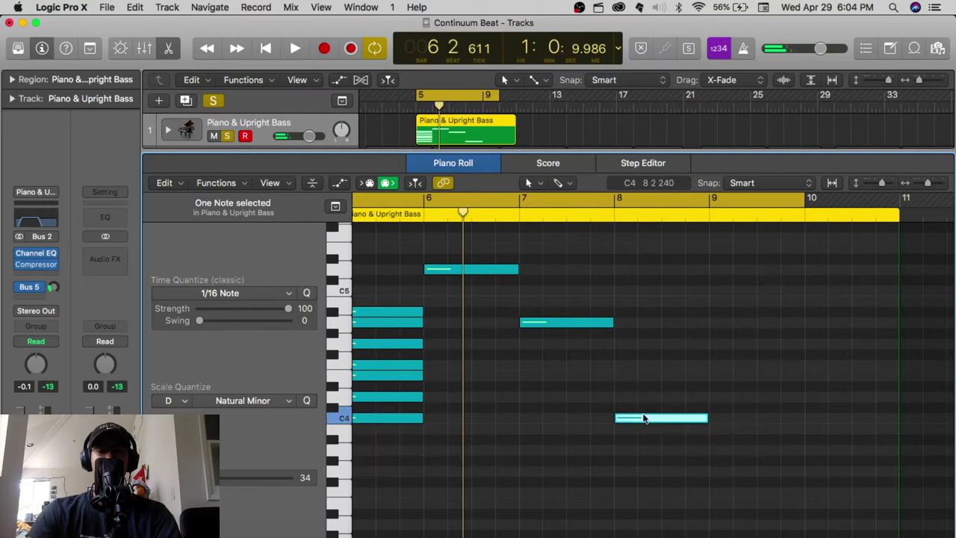
Add a one-bar note on G4 at bar 9 and audition the four melody notes in order.
left_click(745, 387, "super")
left_click_drag(745, 389, 730, 351)
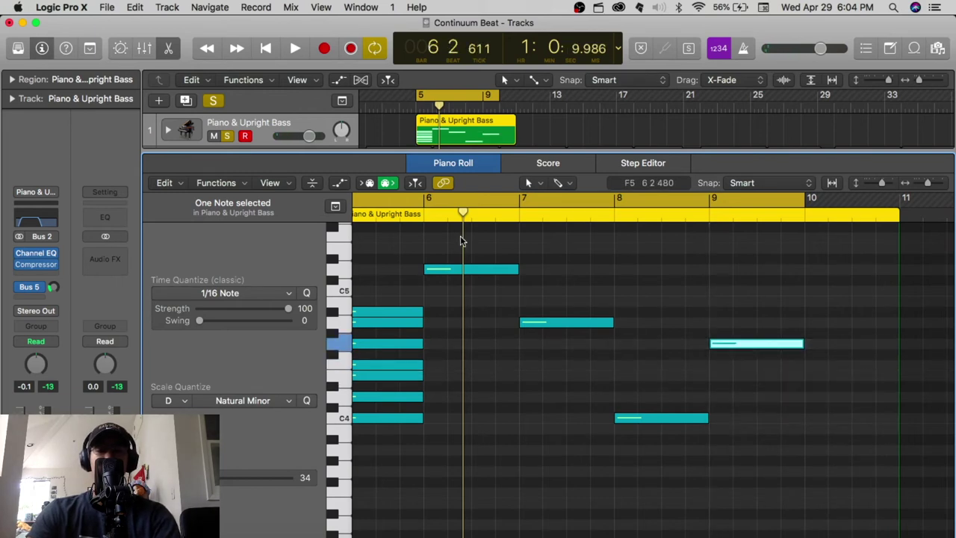
left_click(455, 271)
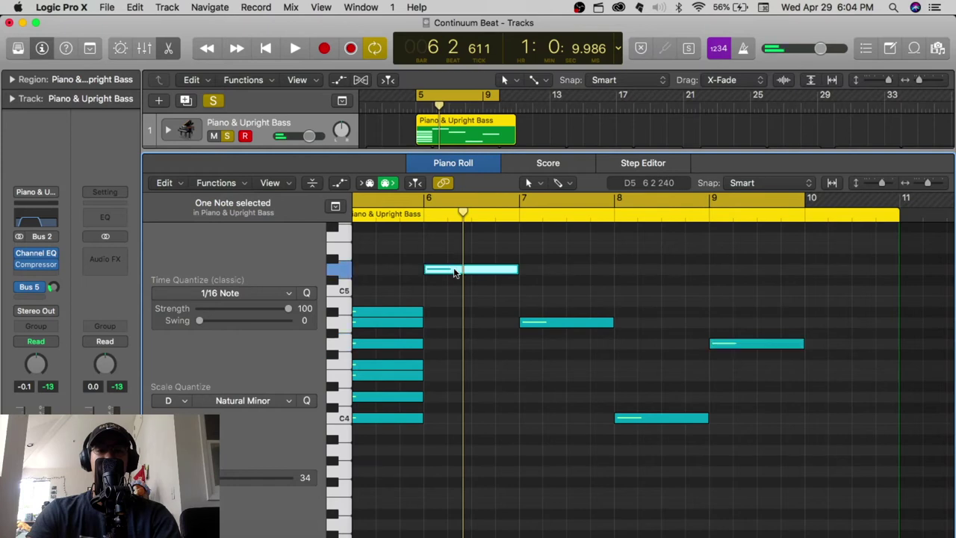
left_click(568, 321)
left_click(652, 417)
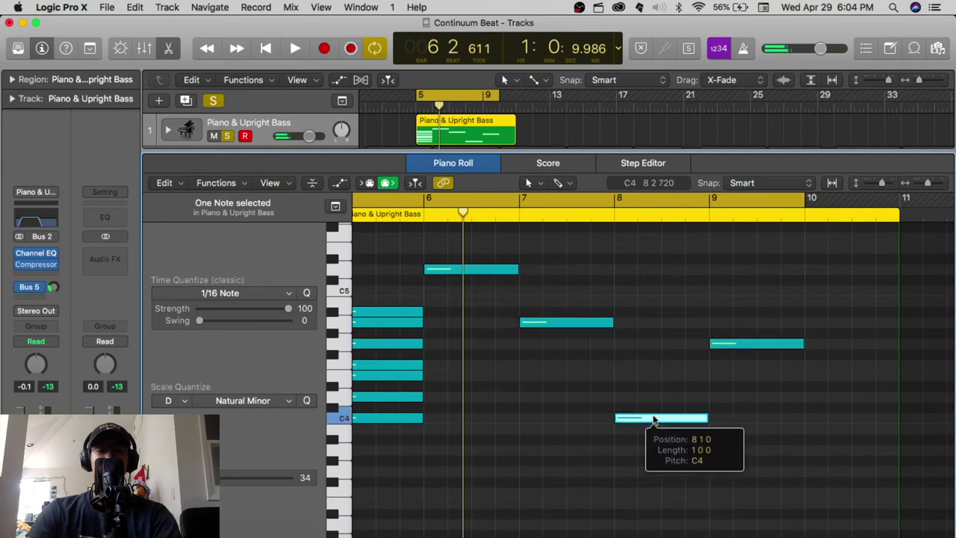
left_click(735, 345)
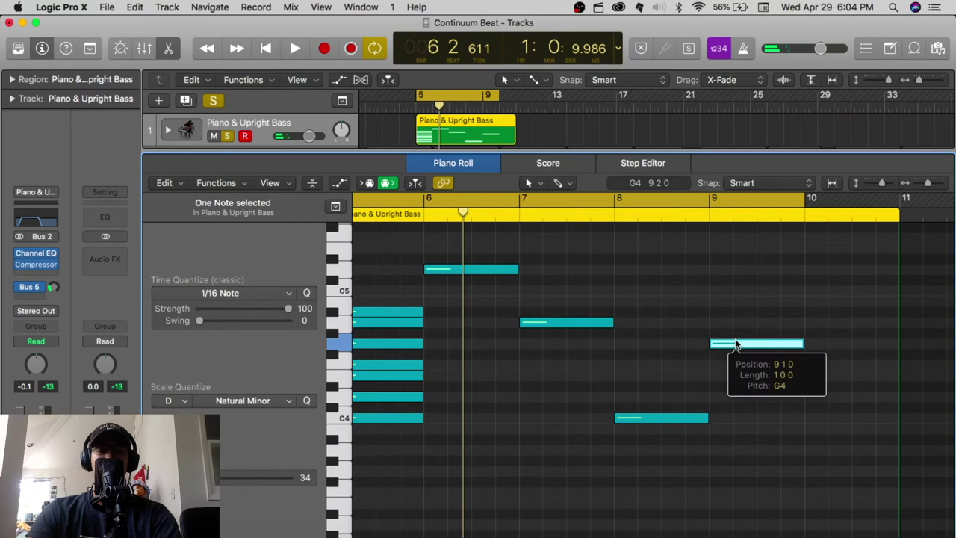
Show the second piano track's chord region at bar 6 and shift the cycle range to bars 6 to 10.
scroll(463, 389, "left", 5)
scroll(463, 389, "right", 1)
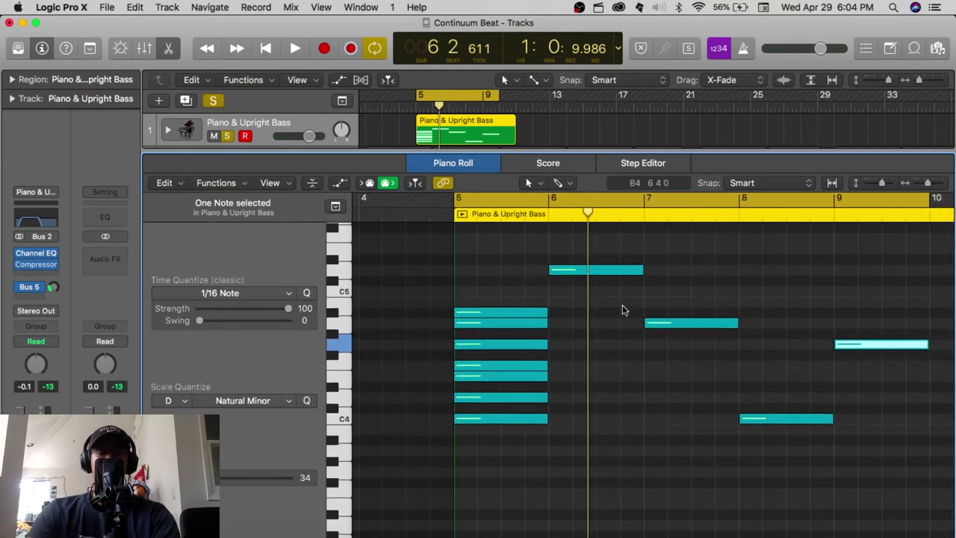
mouse_move(596, 275)
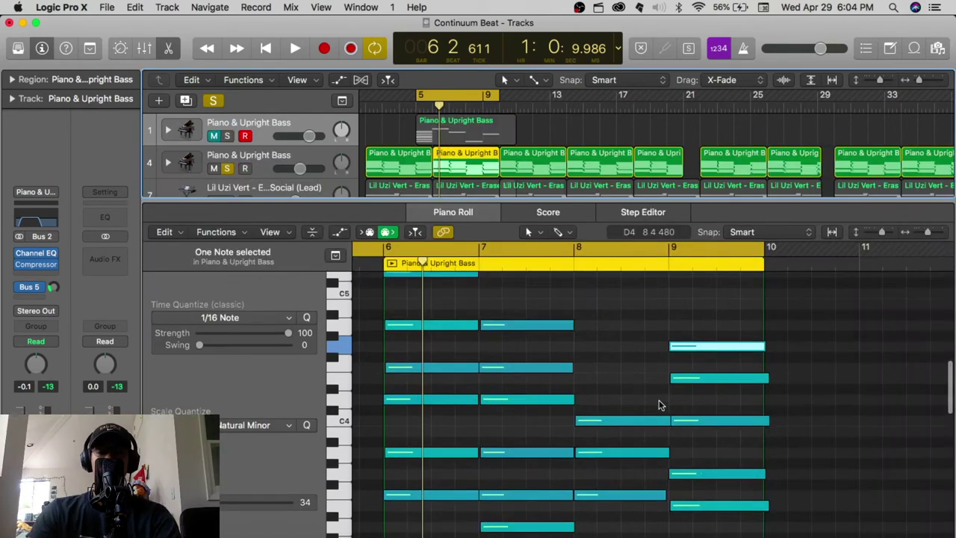
scroll(658, 400, "down", 3)
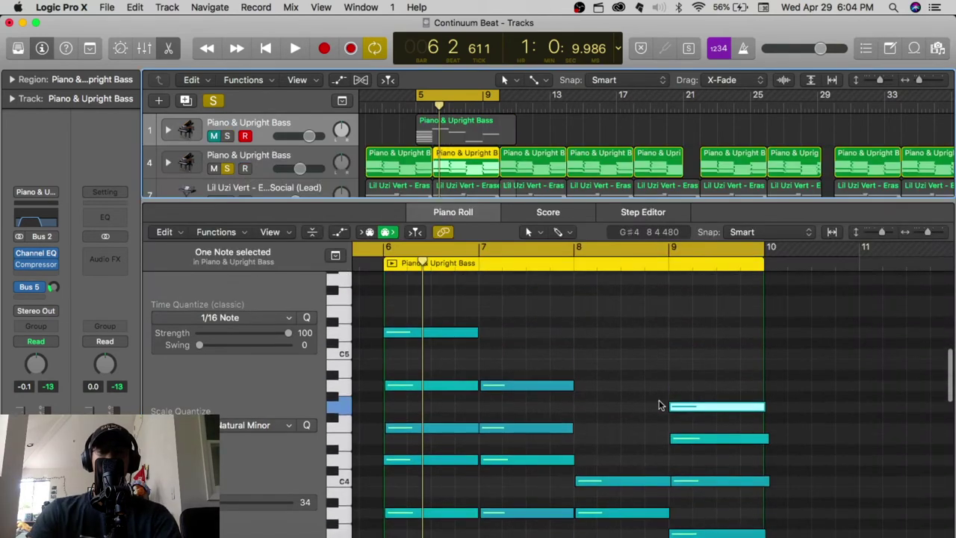
left_click(599, 369)
scroll(600, 369, "down", 2)
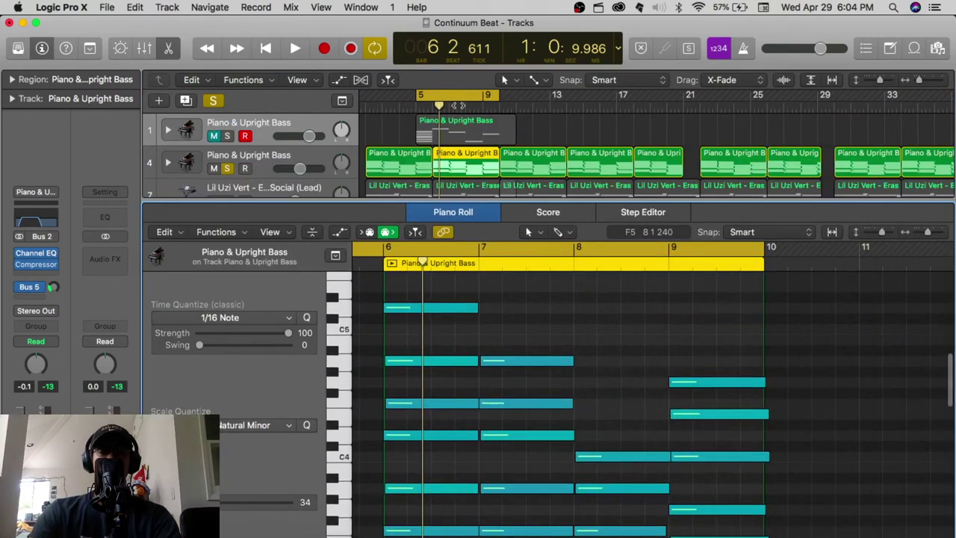
left_click_drag(453, 105, 500, 101)
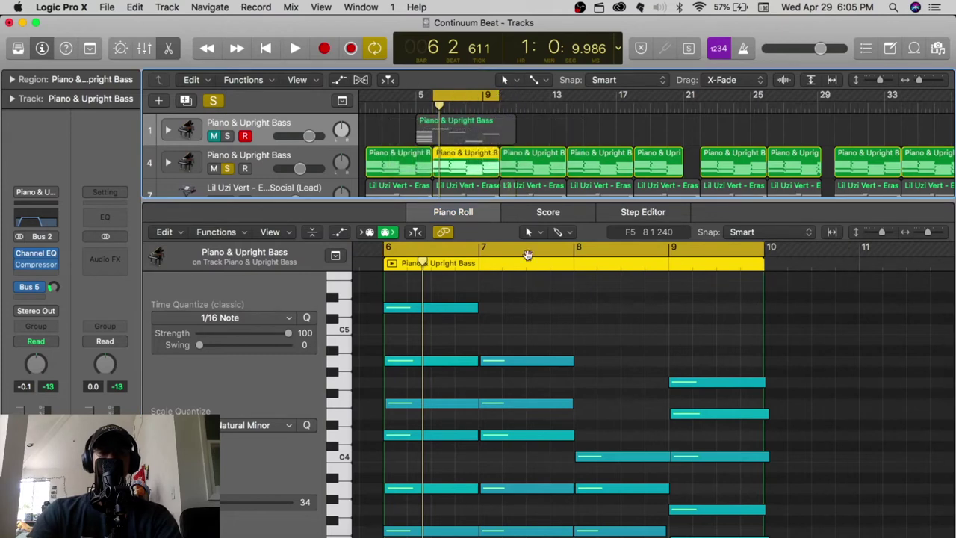
scroll(508, 293, "down", 1)
Audition the chord region's top notes in order: D5 at bar 6, A4 at bar 7, C4 at bar 8 and G4 at bar 9.
left_click(407, 301)
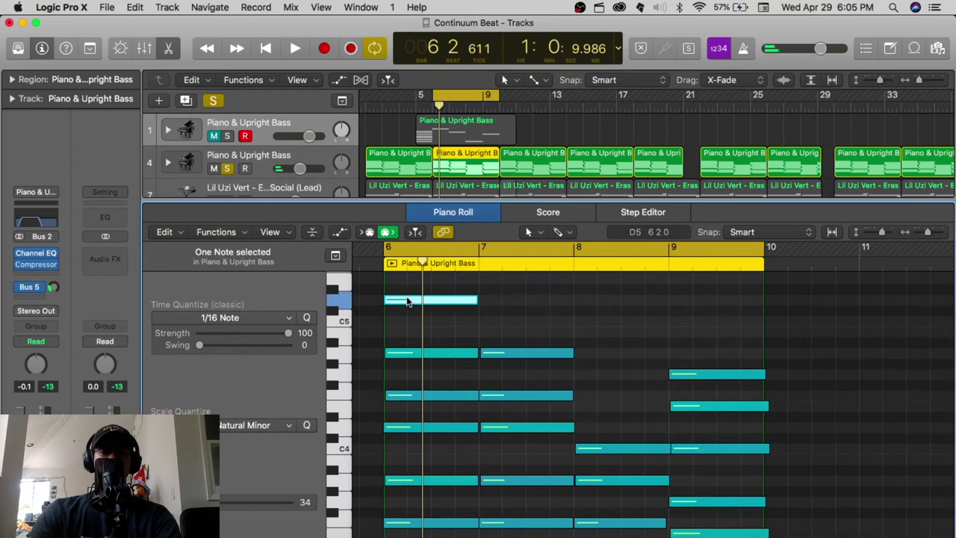
left_click(518, 354)
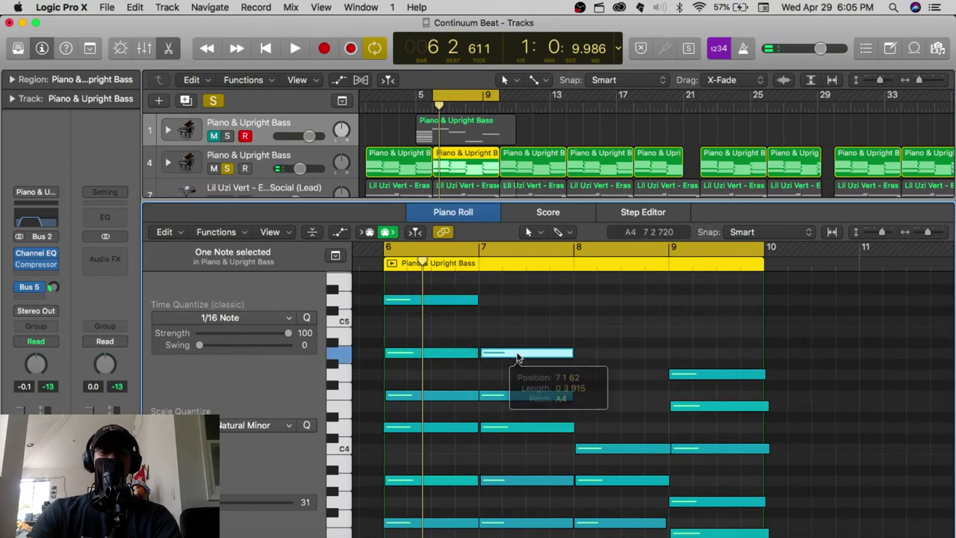
left_click(605, 448)
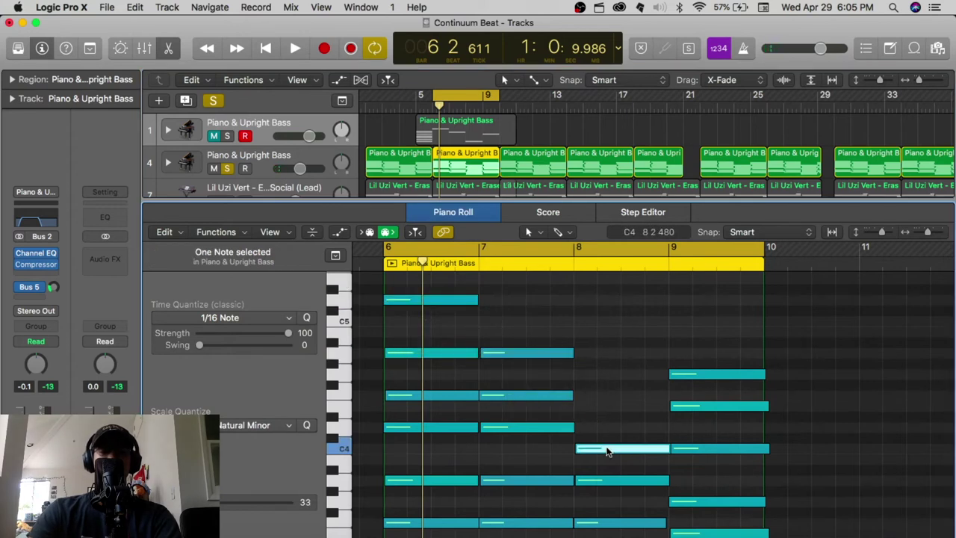
left_click(683, 375)
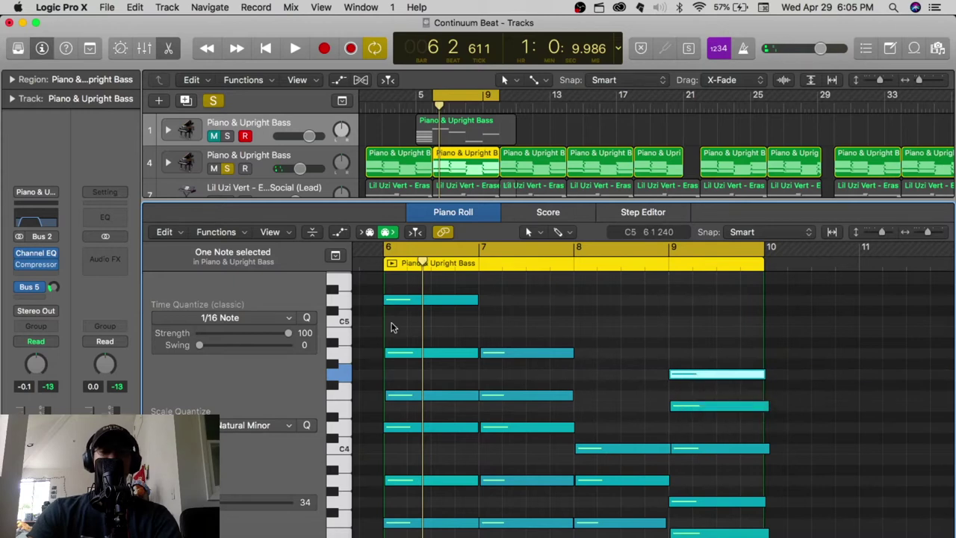
Select the A4, F4 and D4 chord notes at bar 6 and compare them with the stacked scale guide notes in the first track's region.
left_click_drag(403, 335, 444, 456)
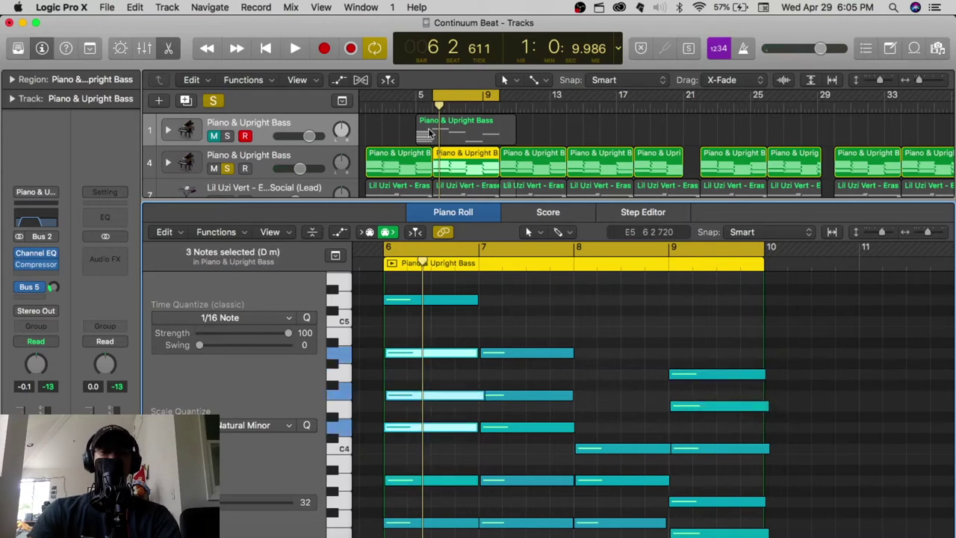
left_click(429, 133)
left_click_drag(461, 313, 495, 453)
left_click(450, 157)
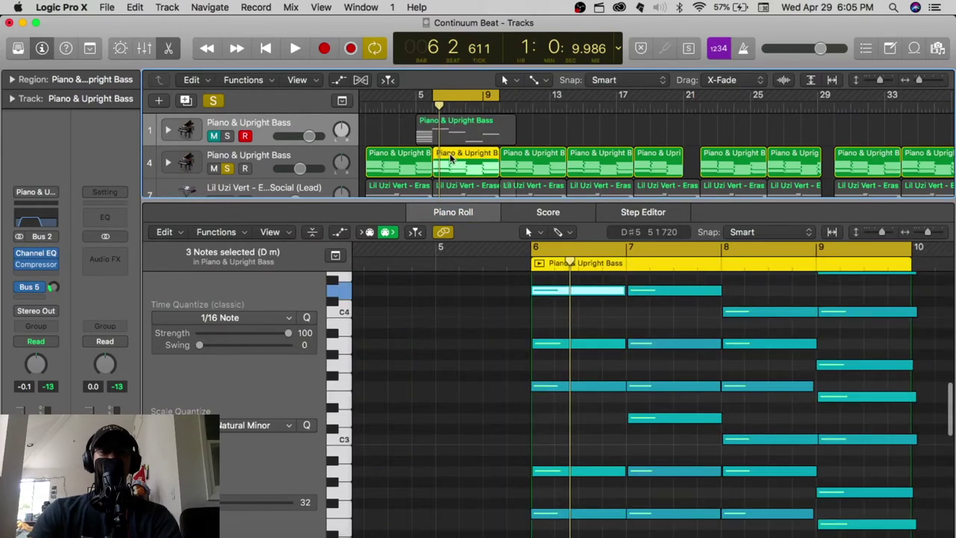
Select the upper chord notes across bars 6 to 9 and examine the chord notes in the octaves below.
scroll(569, 306, "up", 3)
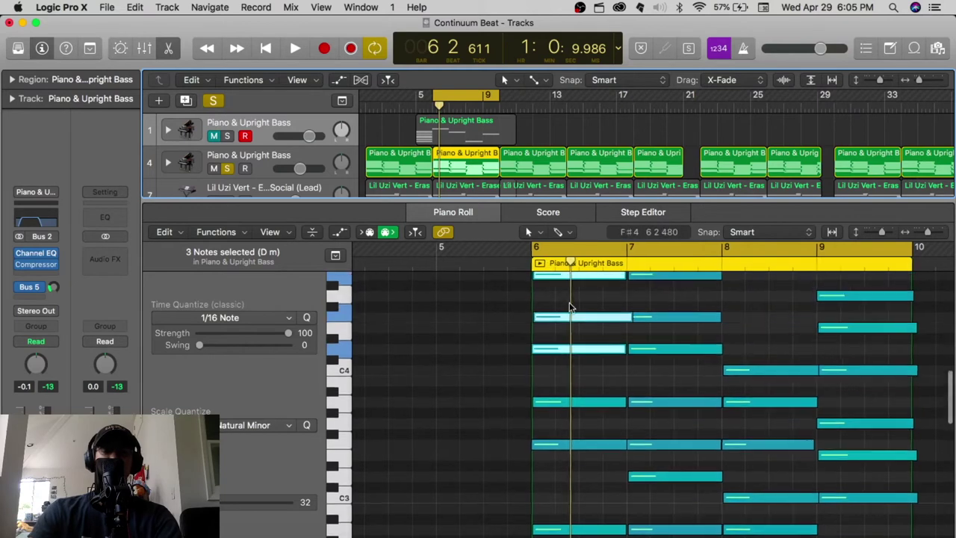
scroll(570, 306, "up", 6)
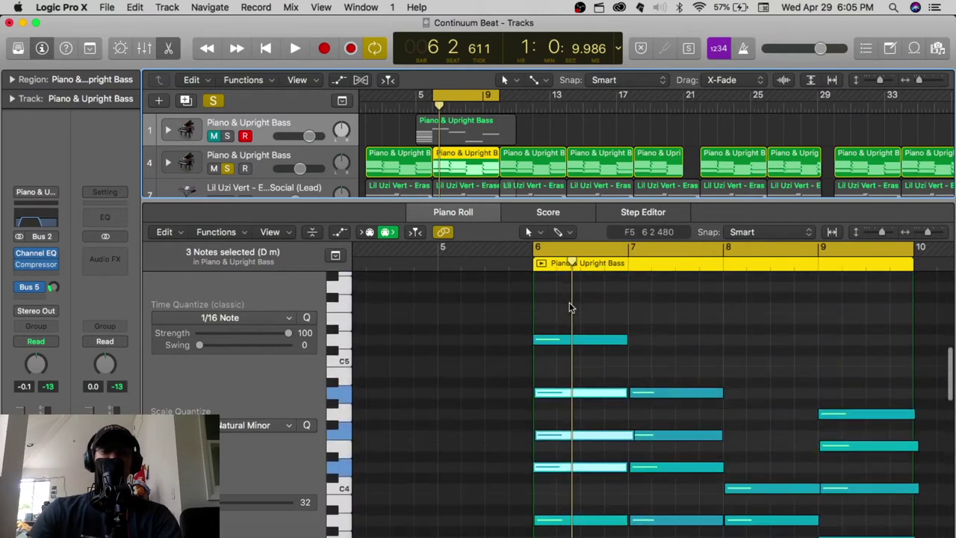
scroll(659, 348, "right", 3)
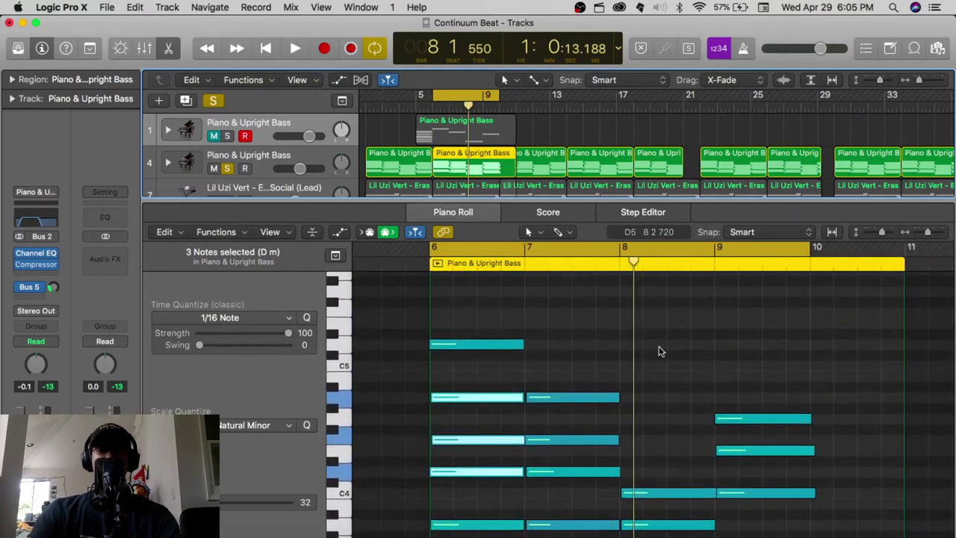
scroll(659, 348, "down", 2)
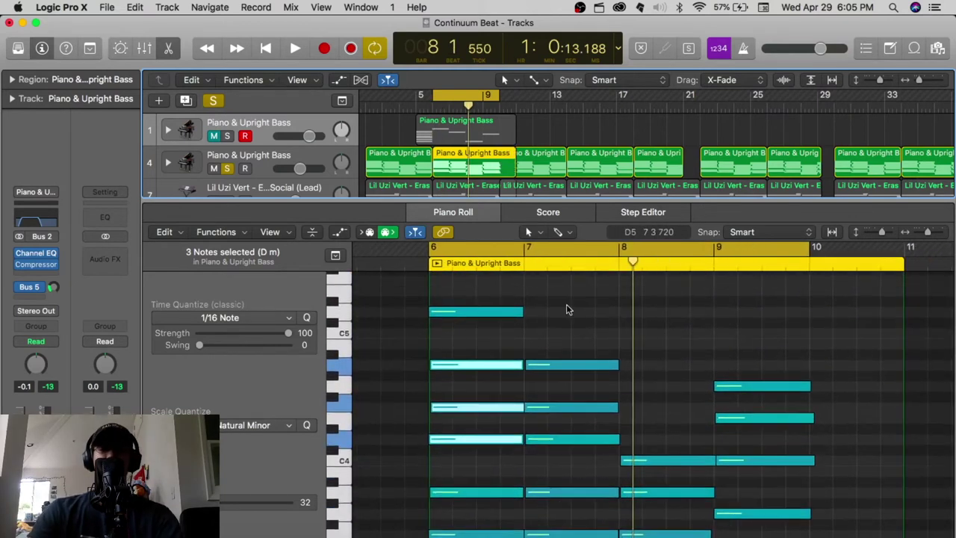
left_click_drag(471, 281, 813, 496)
scroll(543, 359, "down", 3)
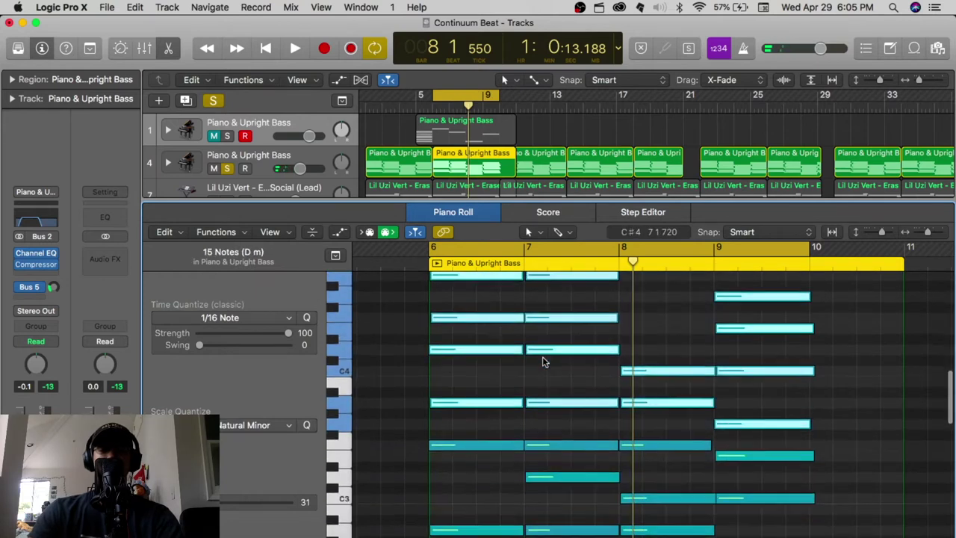
scroll(543, 359, "down", 3)
scroll(478, 321, "down", 2)
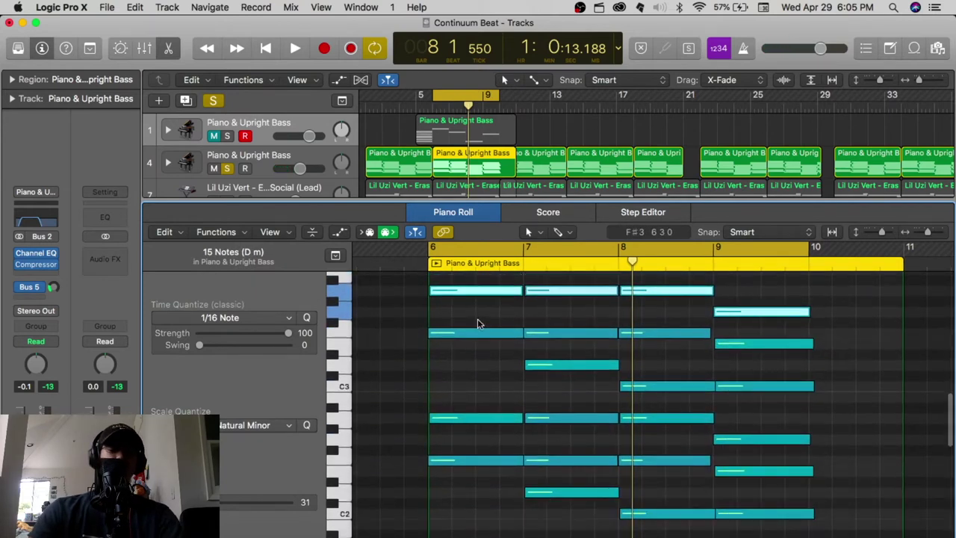
scroll(478, 322, "down", 12)
scroll(478, 323, "up", 13)
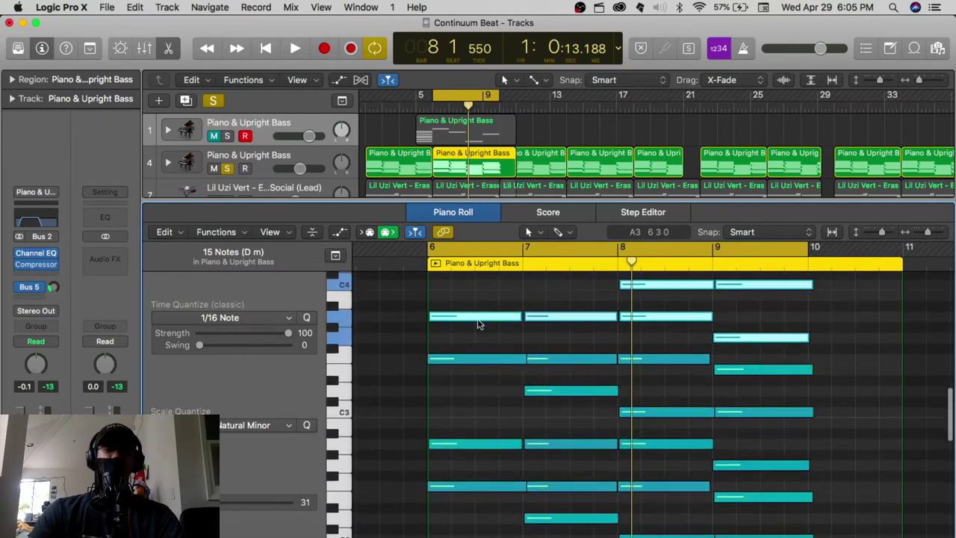
Select the lower chord notes from A3 down across bars 6 to 9 and try shifting them down one octave.
left_click(460, 408)
left_click_drag(447, 300, 788, 489)
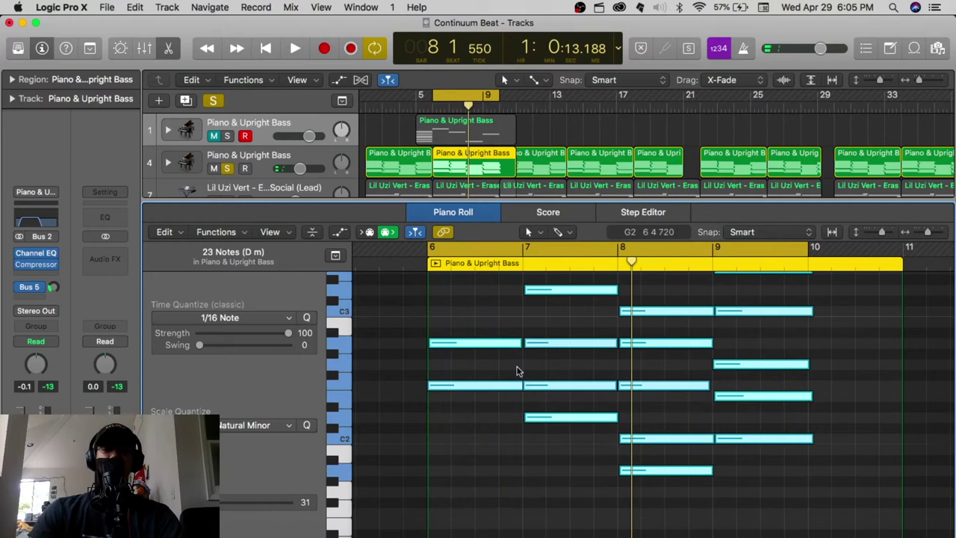
scroll(516, 369, "down", 3)
scroll(516, 369, "down", 5)
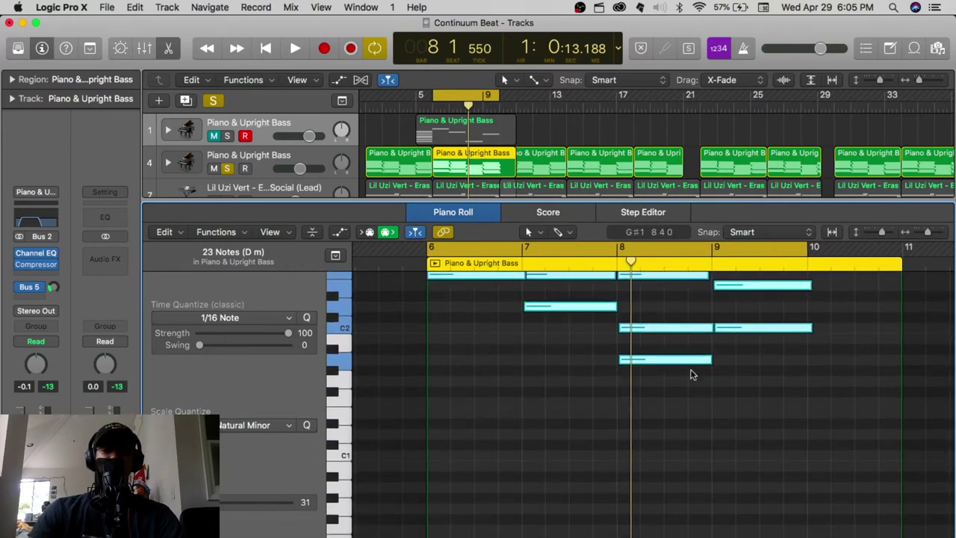
scroll(691, 375, "down", 3)
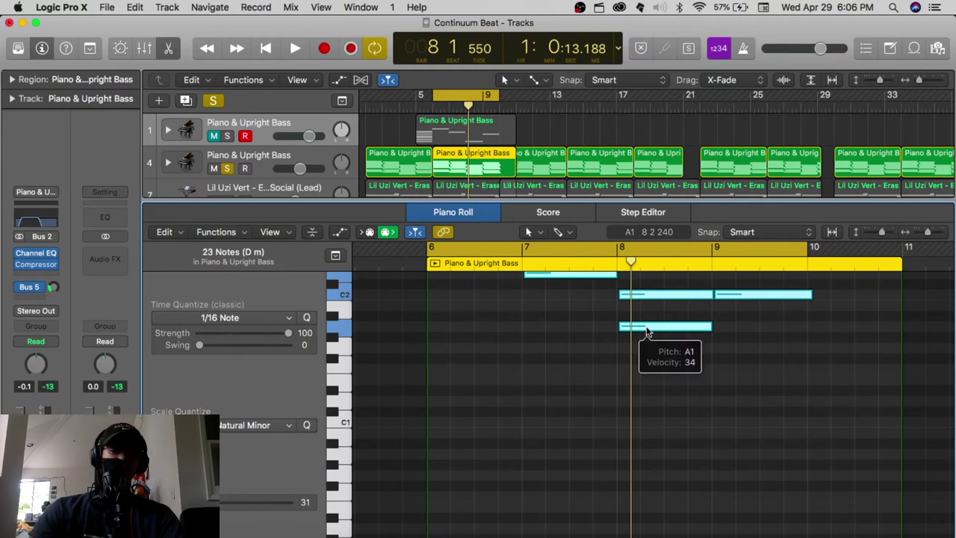
left_click_drag(645, 329, 642, 402)
left_click_drag(639, 431, 643, 458)
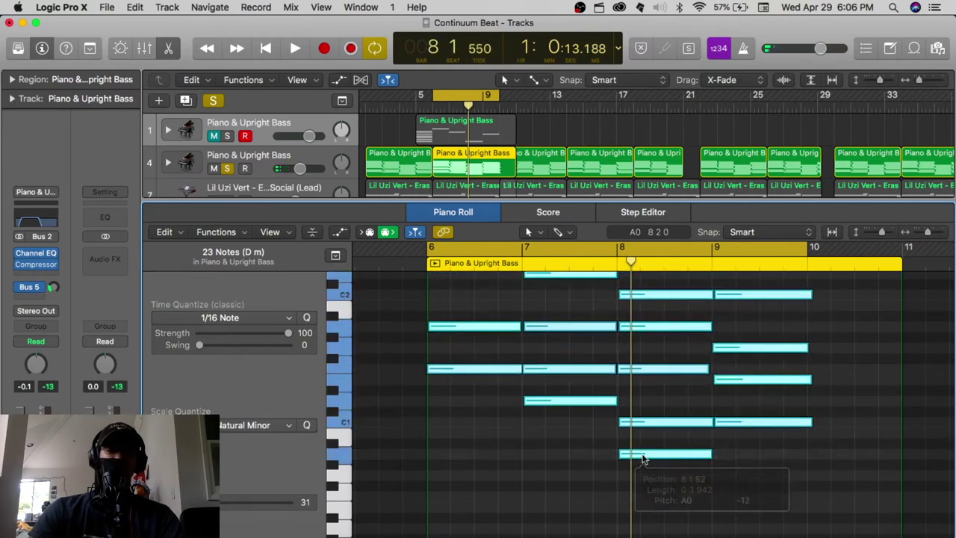
scroll(644, 458, "up", 5)
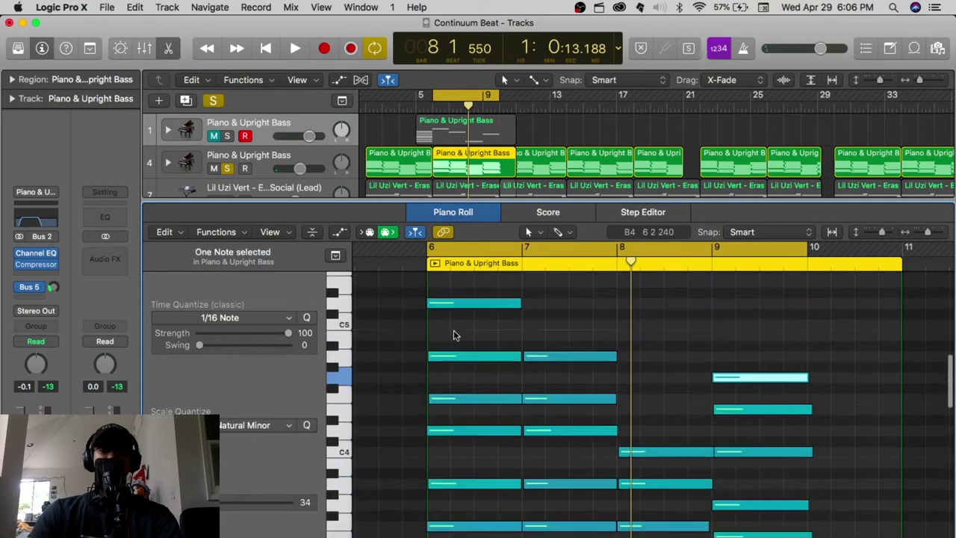
Play the chord region, stop playback in bar 9, and audition the A4 note at bar 6.
key("space")
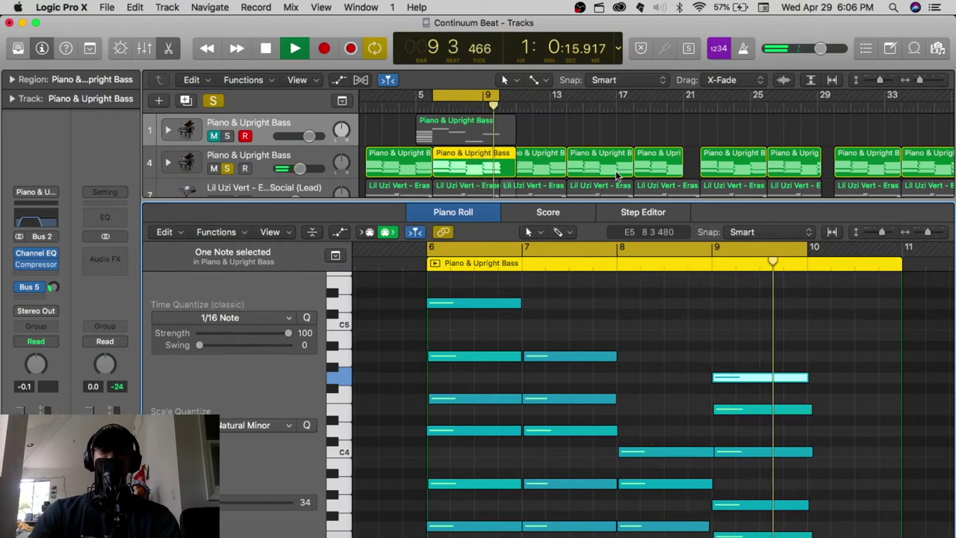
key("space")
left_click(448, 358)
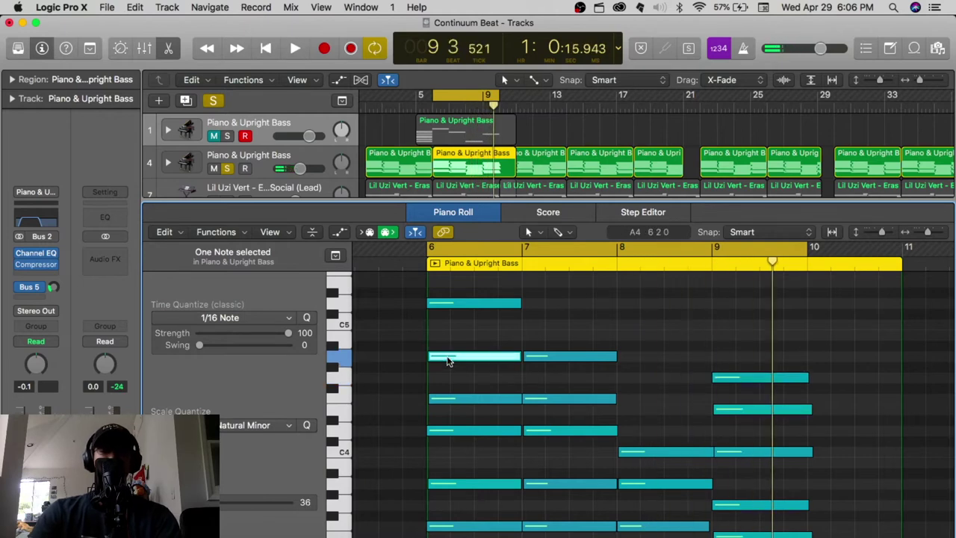
Select the stacked scale guide notes at bar 5 in the first track's region, and deselect them.
left_click(426, 134)
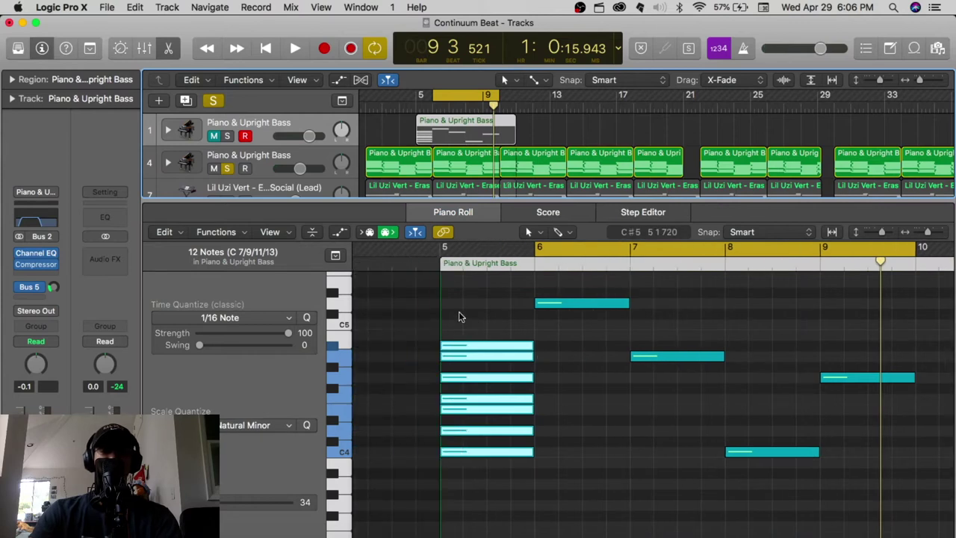
left_click_drag(462, 324, 543, 491)
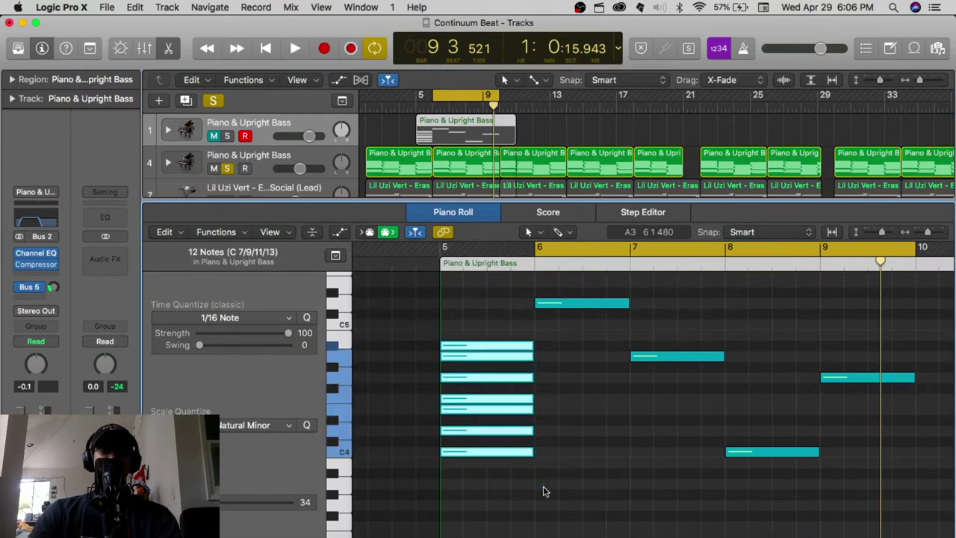
left_click(466, 336)
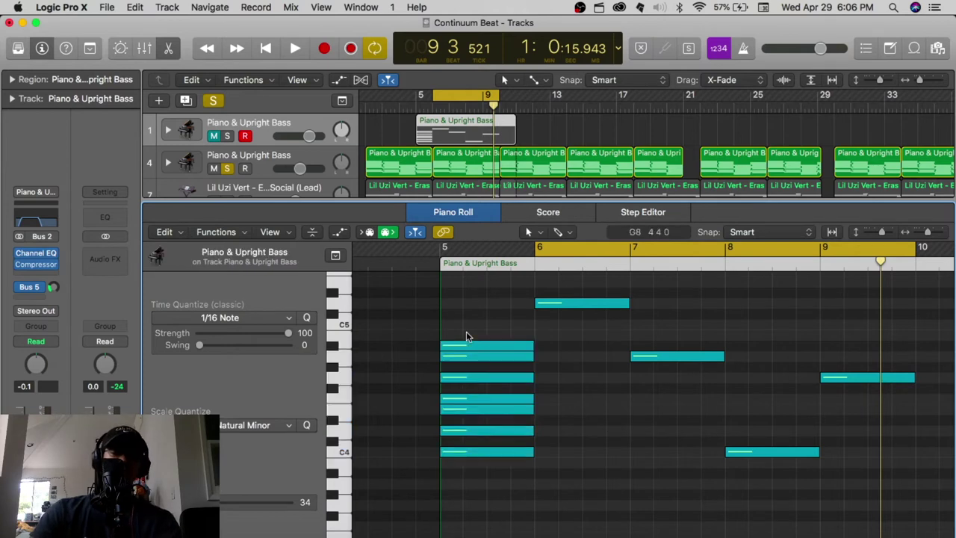
Select the stacked scale guide notes at bar 5 and audition them individually from C4 up to A#4 on the keyboard.
left_click(331, 347)
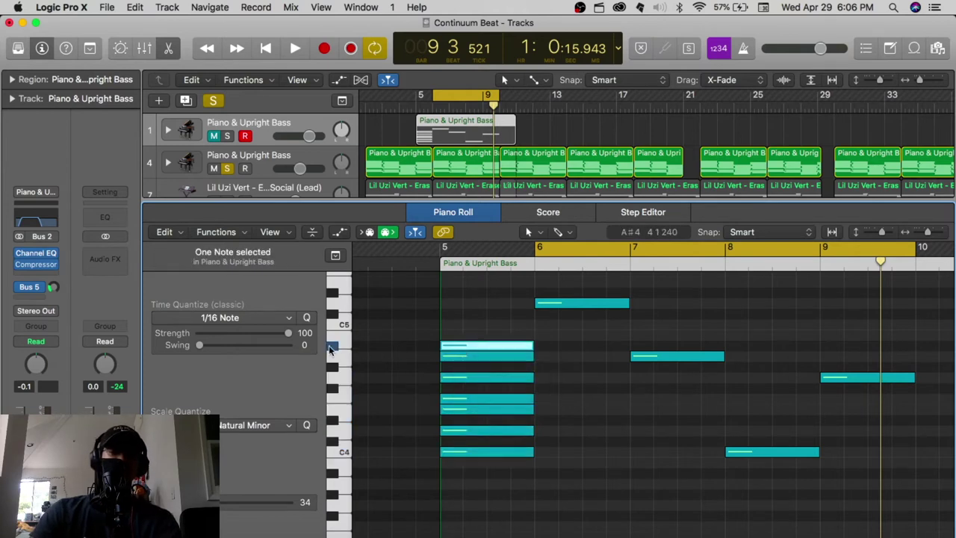
left_click_drag(466, 321, 523, 484)
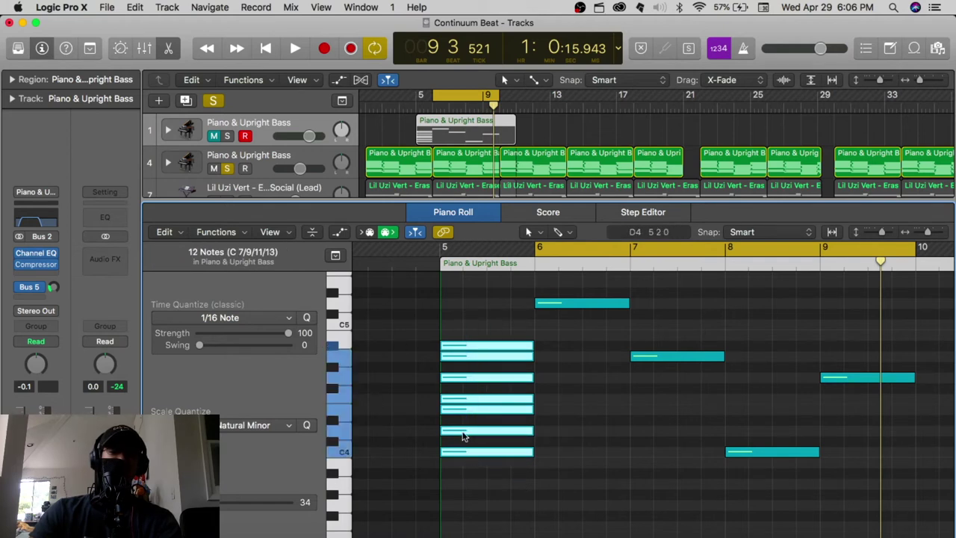
left_click(342, 453)
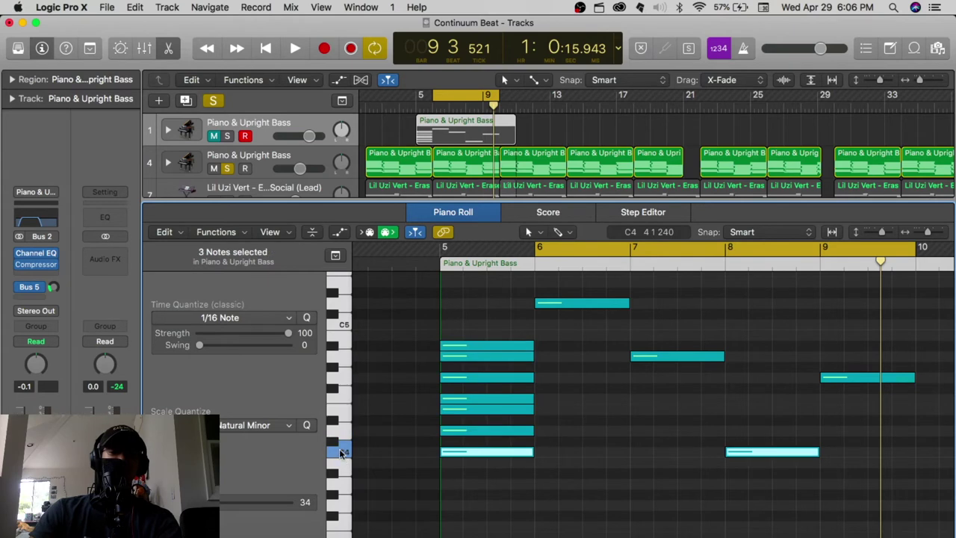
left_click(341, 431)
left_click(343, 409)
left_click(344, 399)
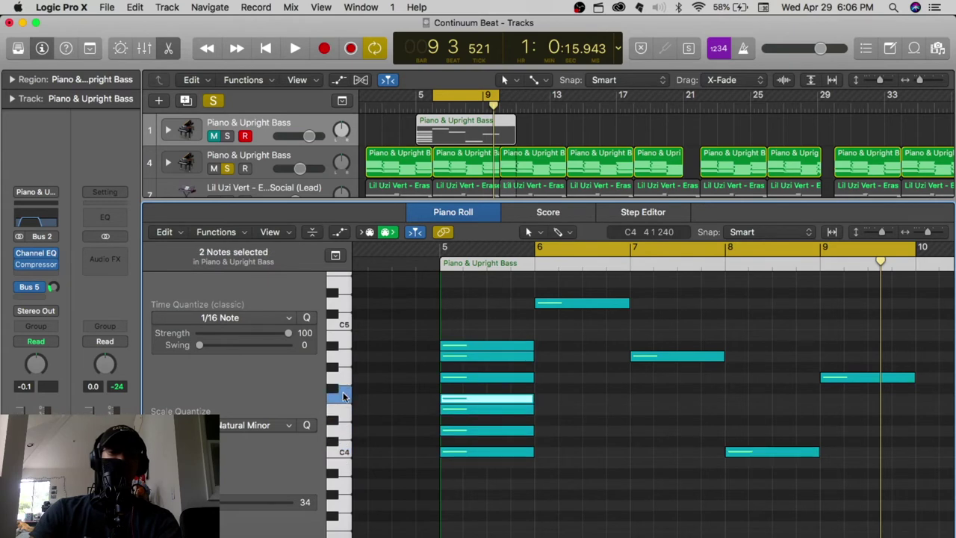
left_click(344, 376)
left_click(343, 357)
left_click(334, 346)
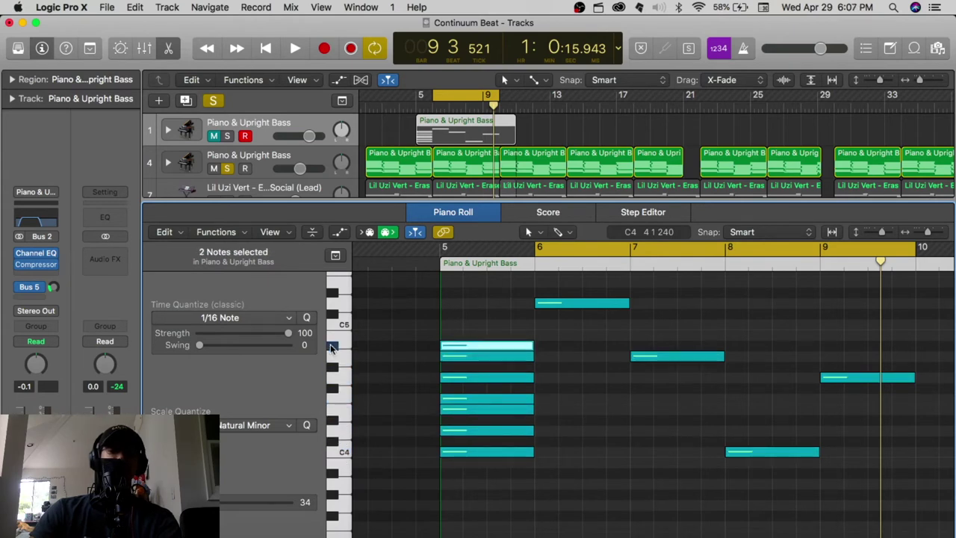
left_click(482, 281)
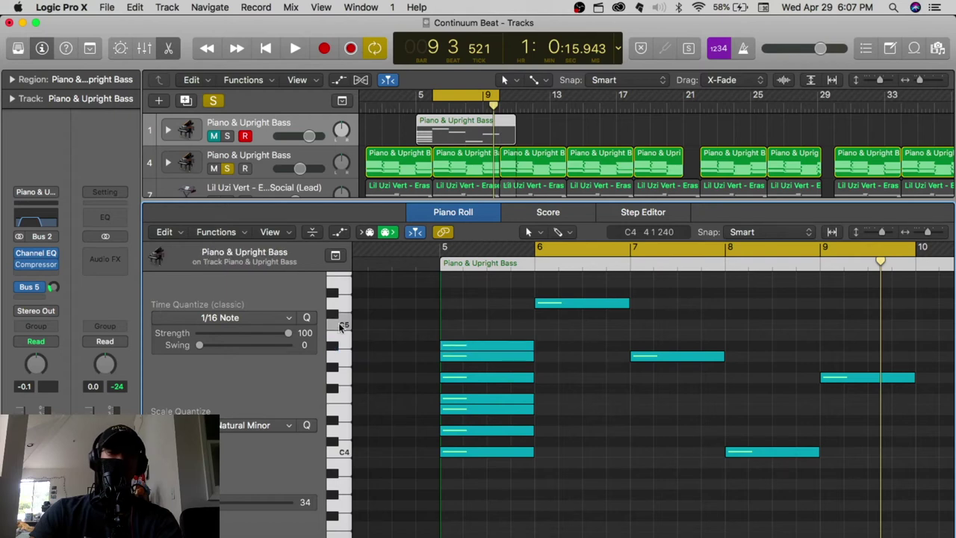
Open the track 4 chord region at bar 6, and open and play the Lil Uzi Vert lead region below it.
left_click(459, 170)
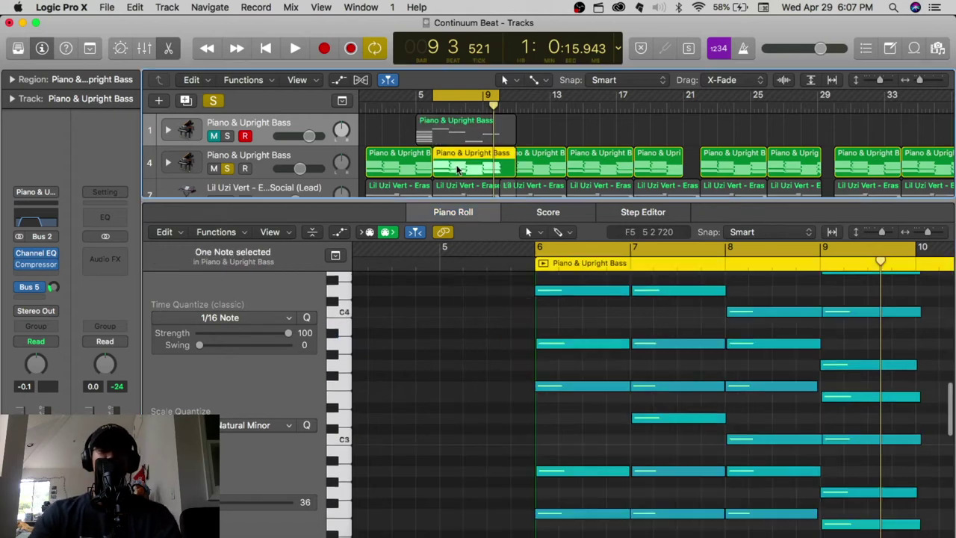
scroll(703, 344, "up", 5)
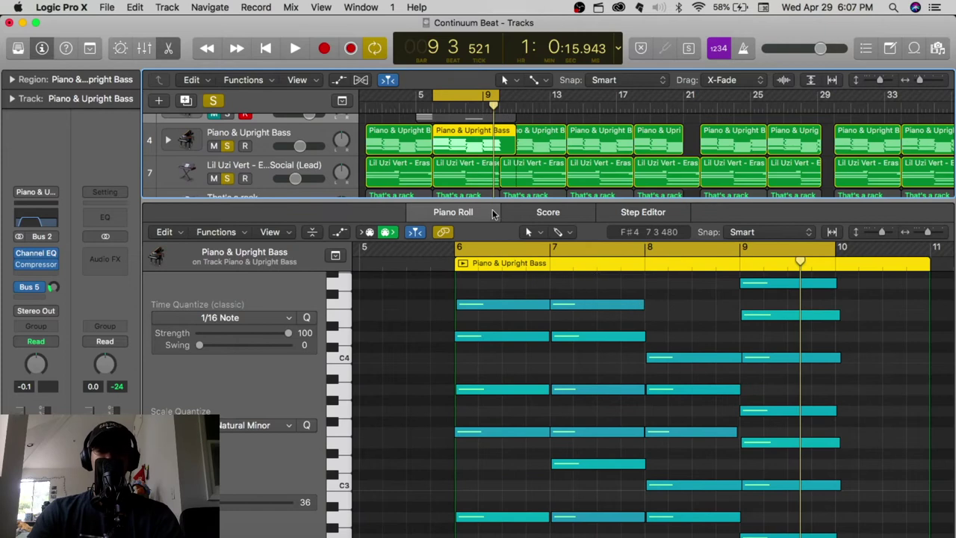
left_click(460, 177)
scroll(597, 357, "up", 3)
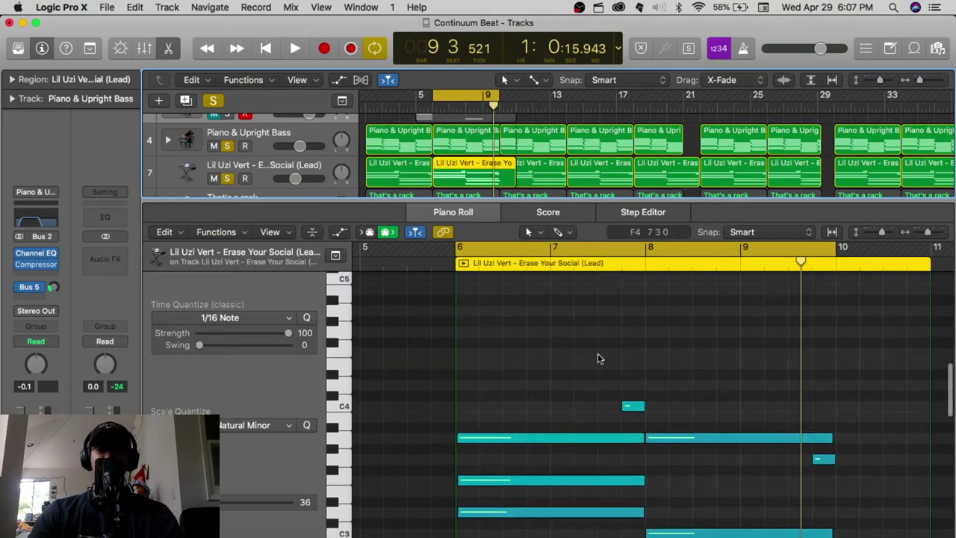
scroll(597, 359, "down", 2)
key("space")
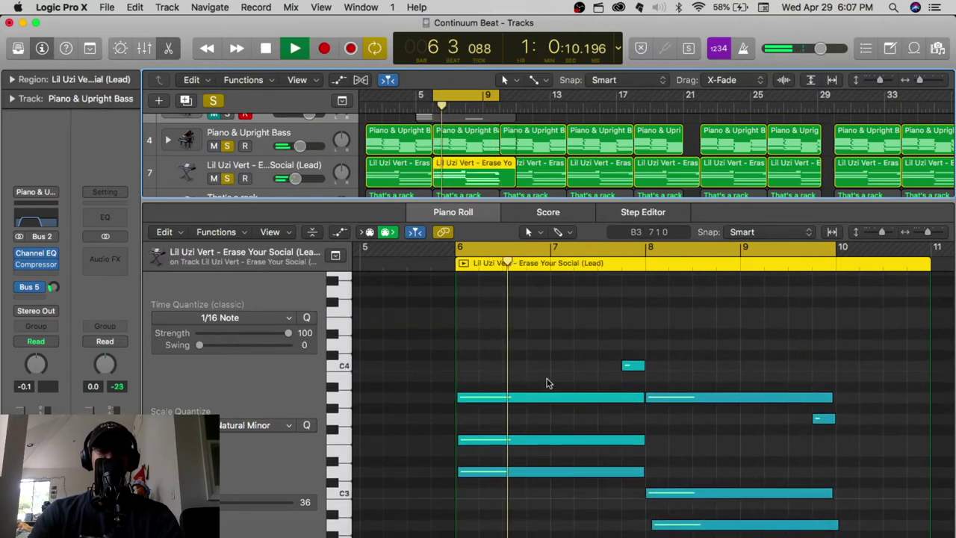
Select the three long chord notes across bars 6 and 7 of the lead region during playback, and deselect them.
scroll(547, 383, "down", 2)
left_click_drag(444, 326, 569, 486)
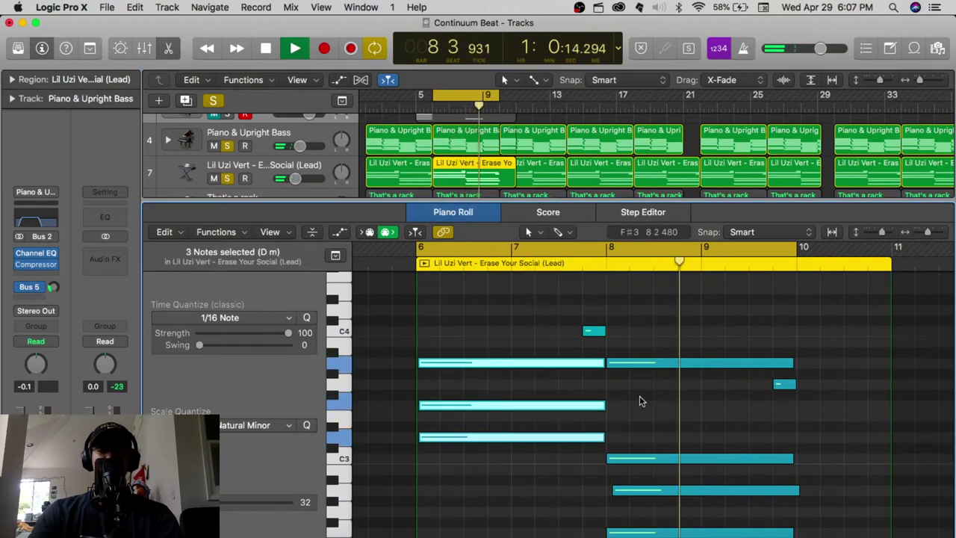
scroll(534, 439, "down", 2)
left_click(536, 438)
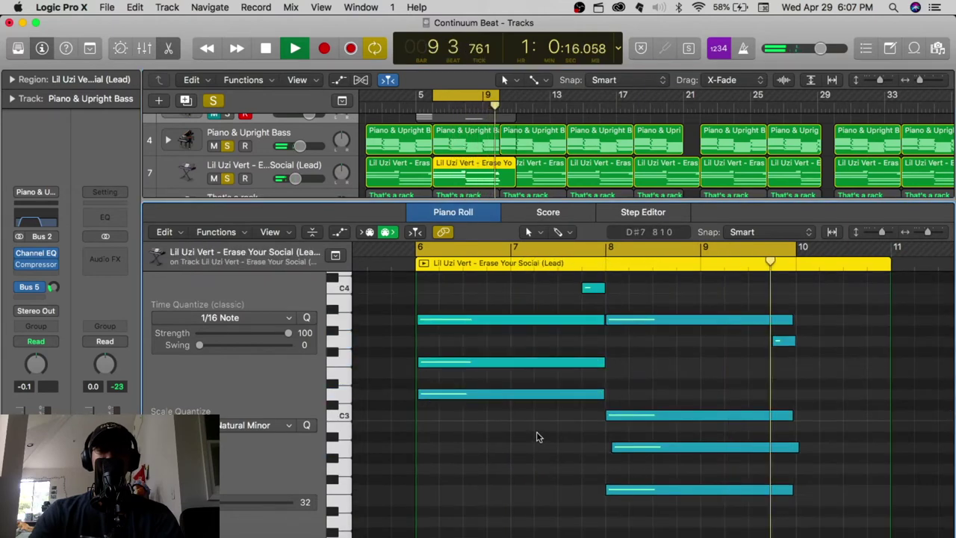
Open the That's a rack region at bar 6 and audition the top chord notes in bars 6 to 9.
scroll(538, 437, "up", 2)
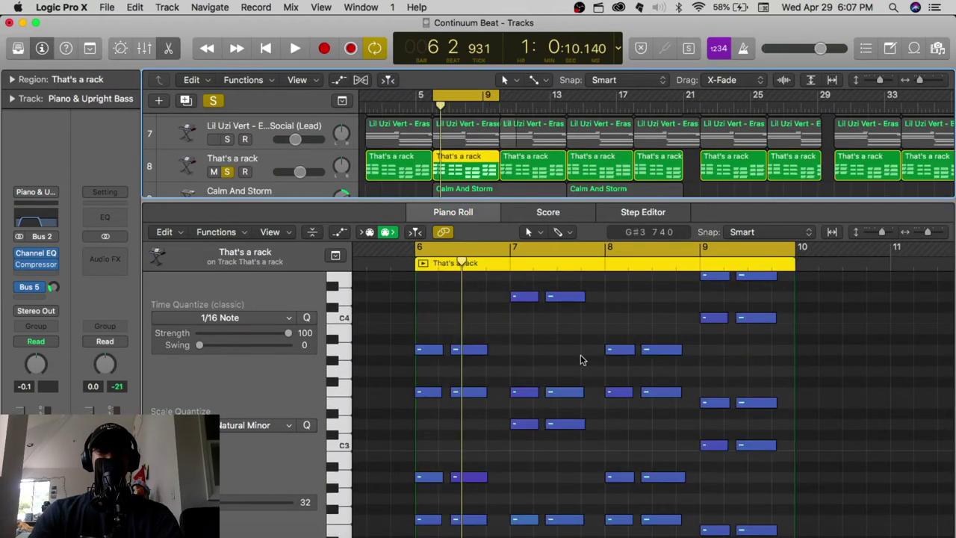
scroll(582, 360, "up", 9)
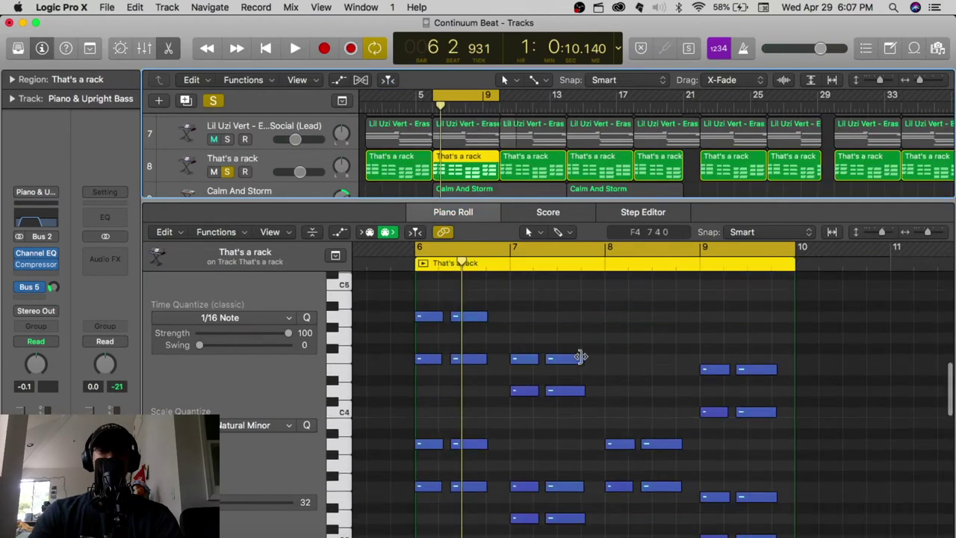
scroll(582, 360, "down", 4)
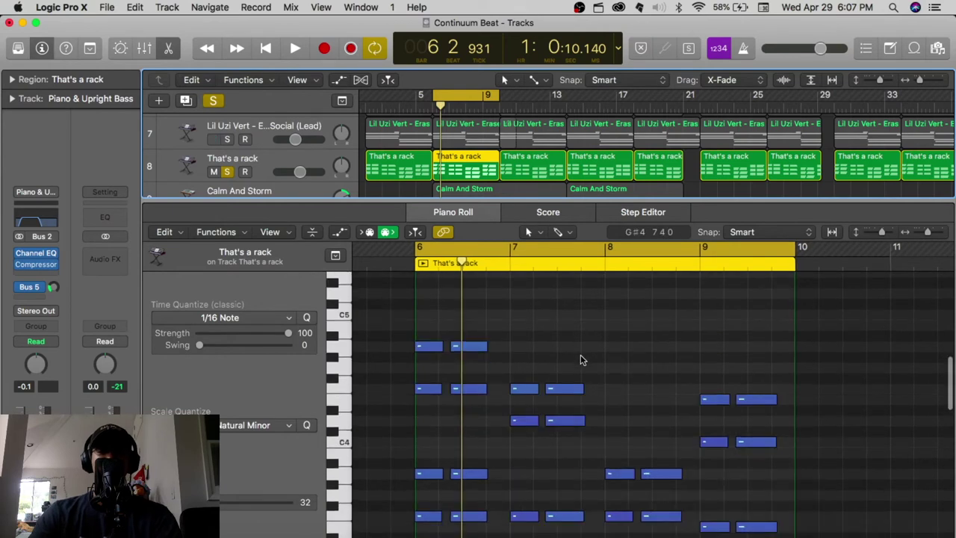
left_click(435, 346)
left_click(529, 394)
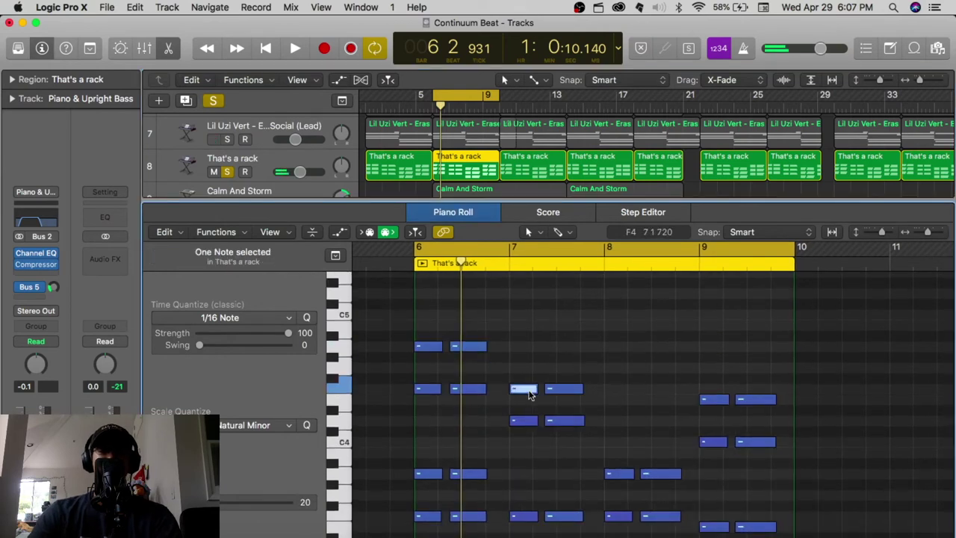
key("alt+e")
left_click(624, 475)
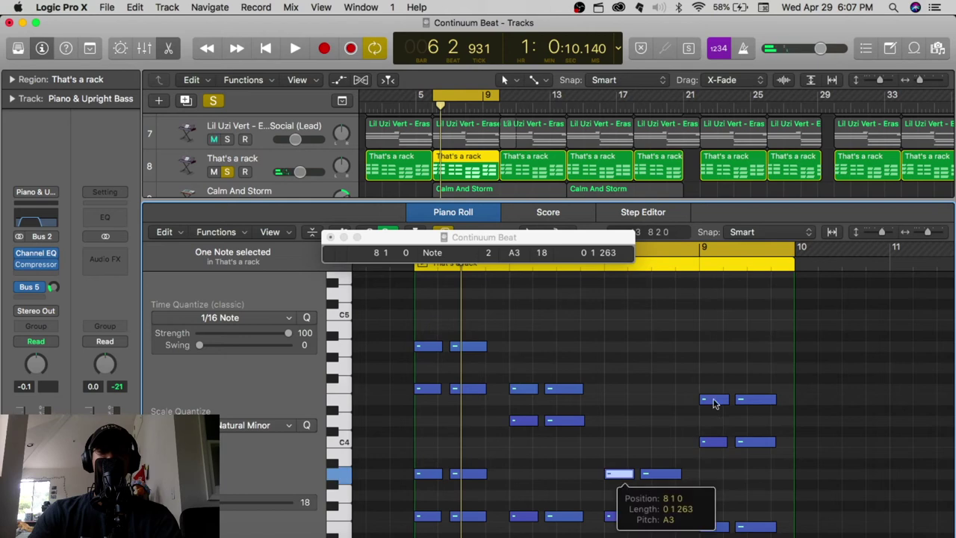
left_click(714, 400)
left_click(330, 237)
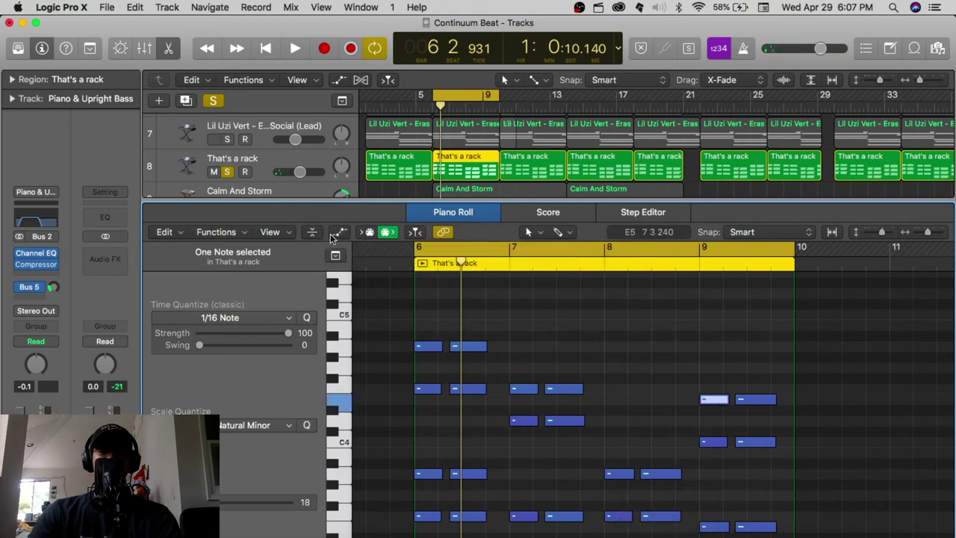
Select the upper chord notes across bars 6 to 9 of the That's a rack region and try duplicating them one octave higher.
left_click_drag(429, 312, 784, 447)
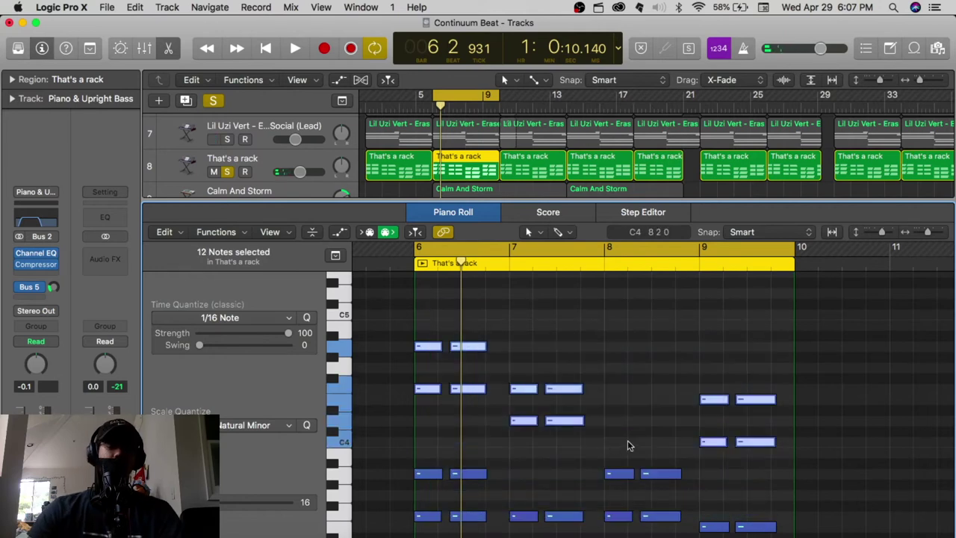
left_click_drag(600, 451, 676, 532)
scroll(565, 314, "down", 2)
scroll(511, 322, "up", 6)
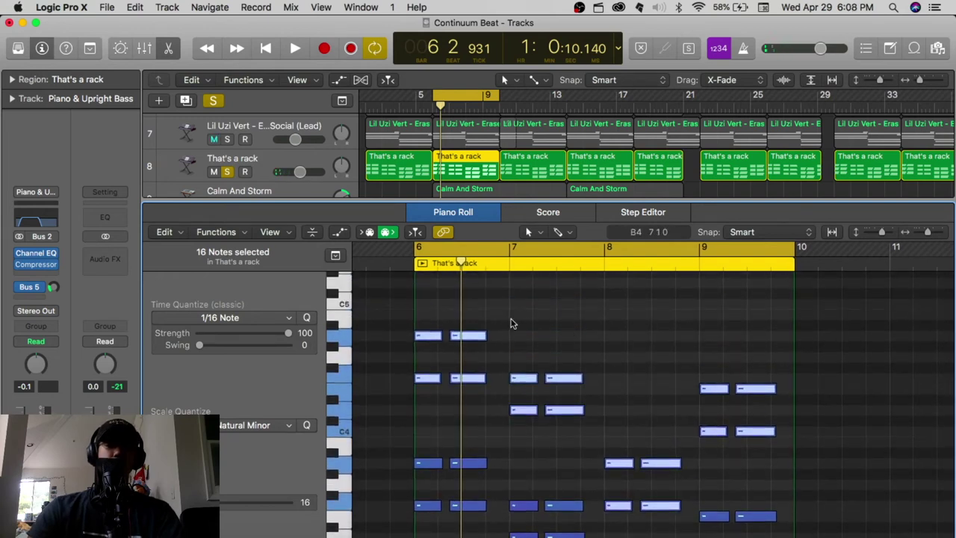
left_click(430, 445)
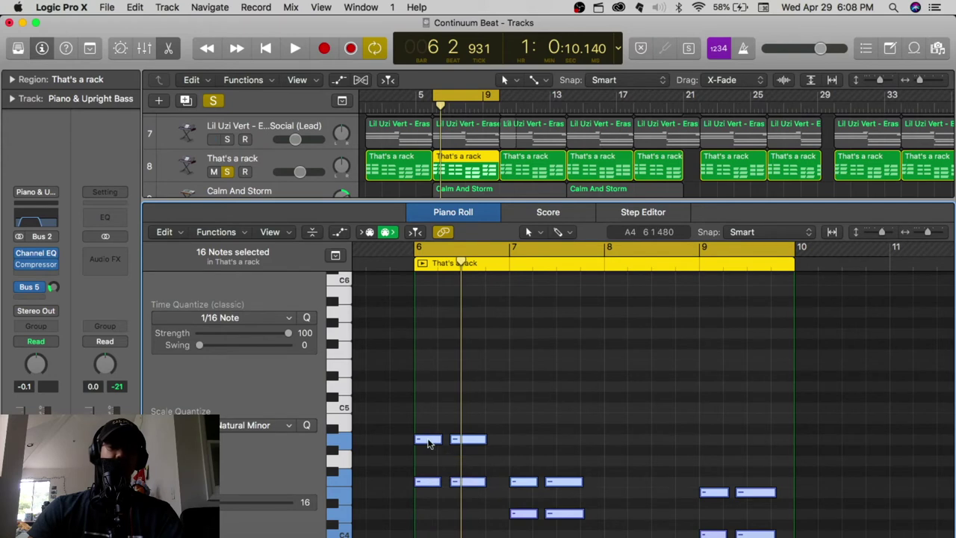
left_click_drag(429, 443, 430, 318)
Play the That's a rack region with the octave-higher copies, stop playback, and undo the duplication.
key("space")
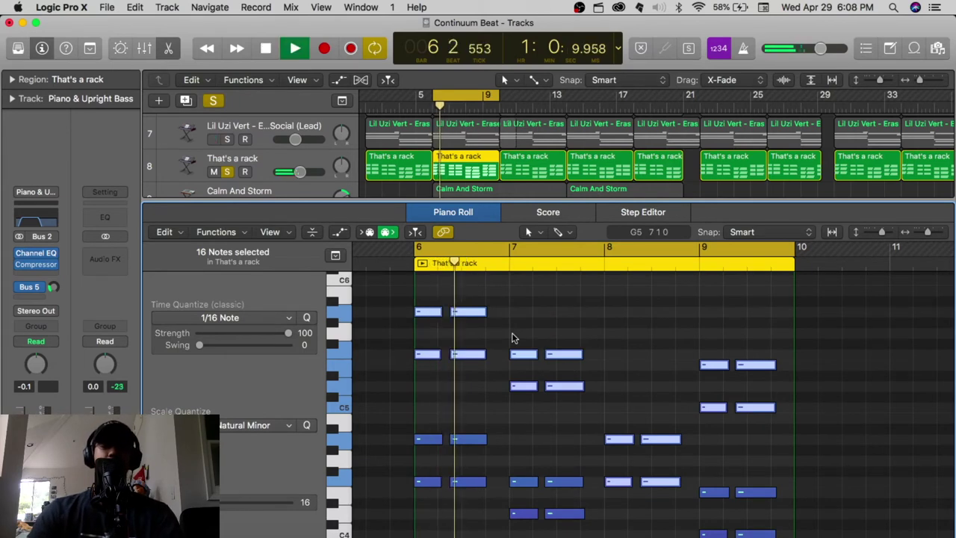
scroll(512, 337, "down", 7)
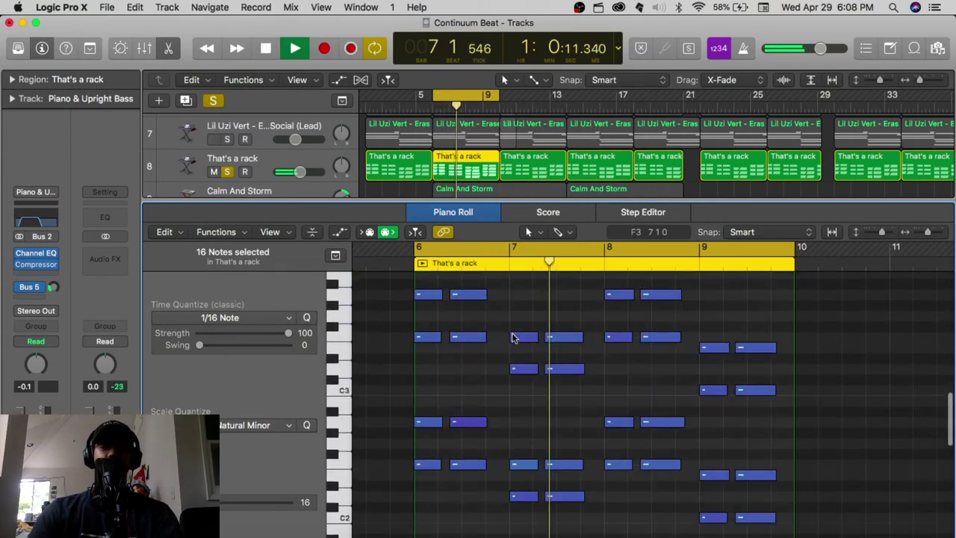
scroll(513, 338, "up", 8)
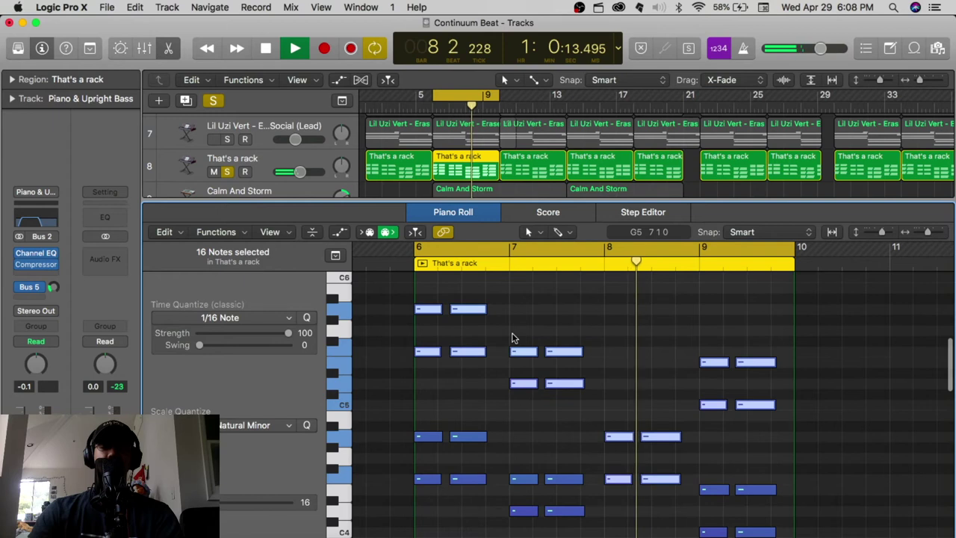
scroll(513, 337, "up", 2)
key("space")
scroll(512, 337, "up", 3)
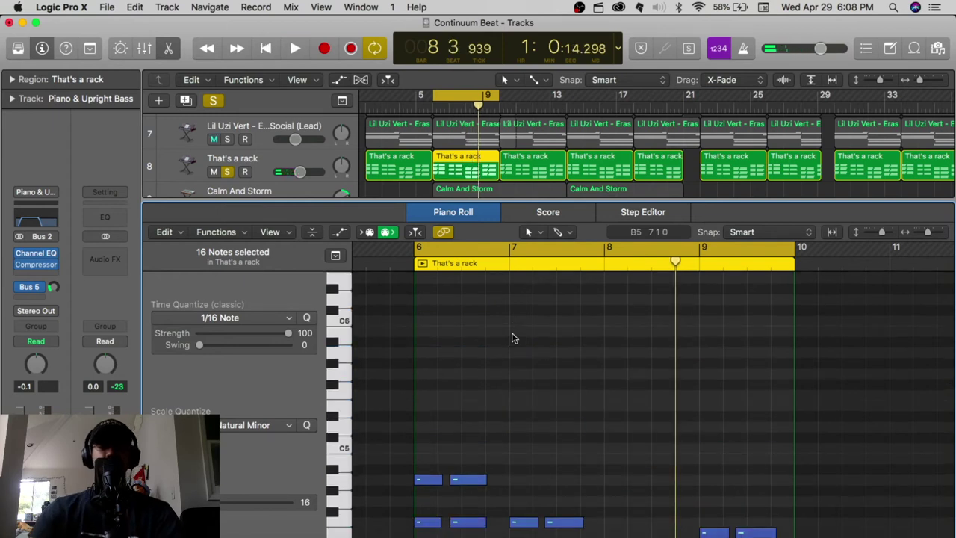
Play the That's a rack region with its original chords, examine the lower octave notes, and stop playback.
scroll(512, 338, "down", 10)
key("shift+space")
scroll(513, 336, "down", 4)
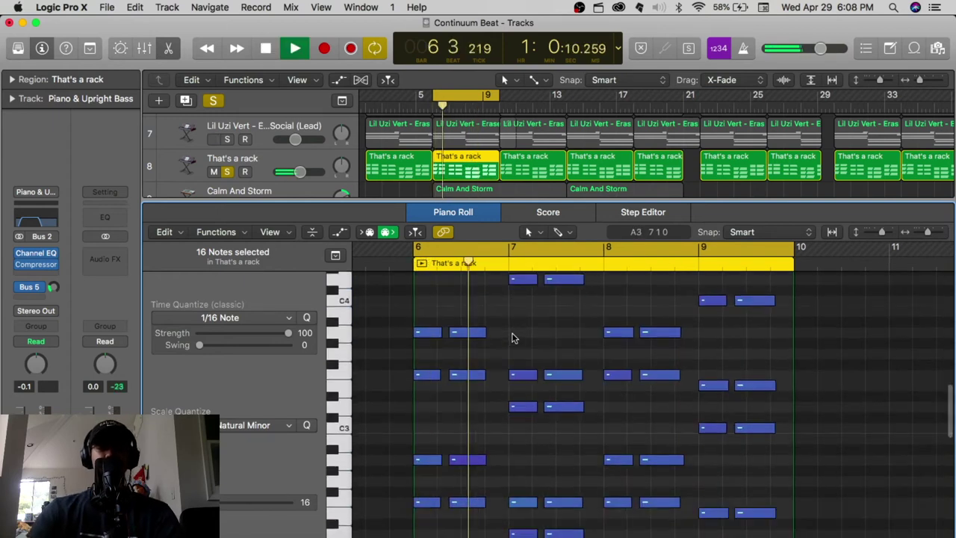
scroll(512, 335, "down", 1)
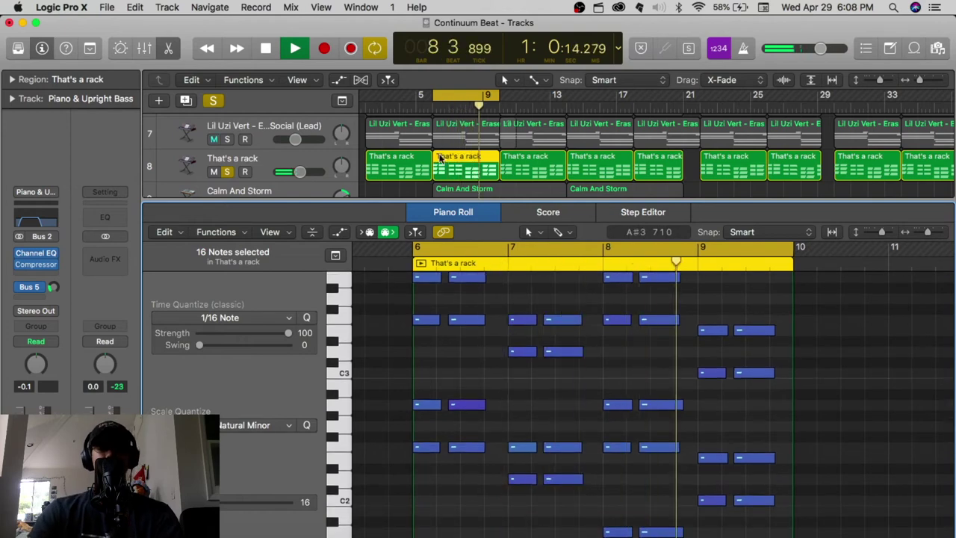
scroll(442, 161, "down", 2)
key("space")
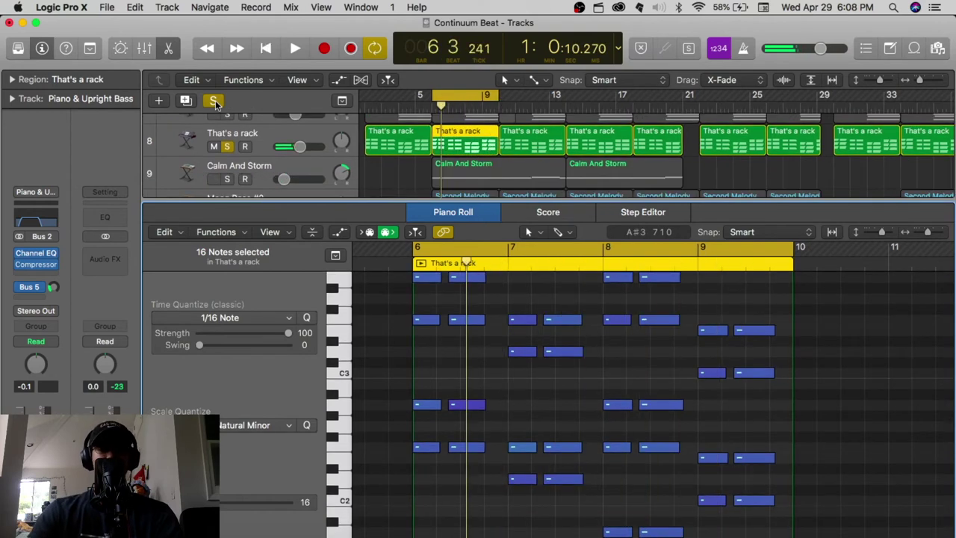
Solo the Calm And Storm track, open its region at bar 6, play it through bar 9, and stop.
left_click(230, 187)
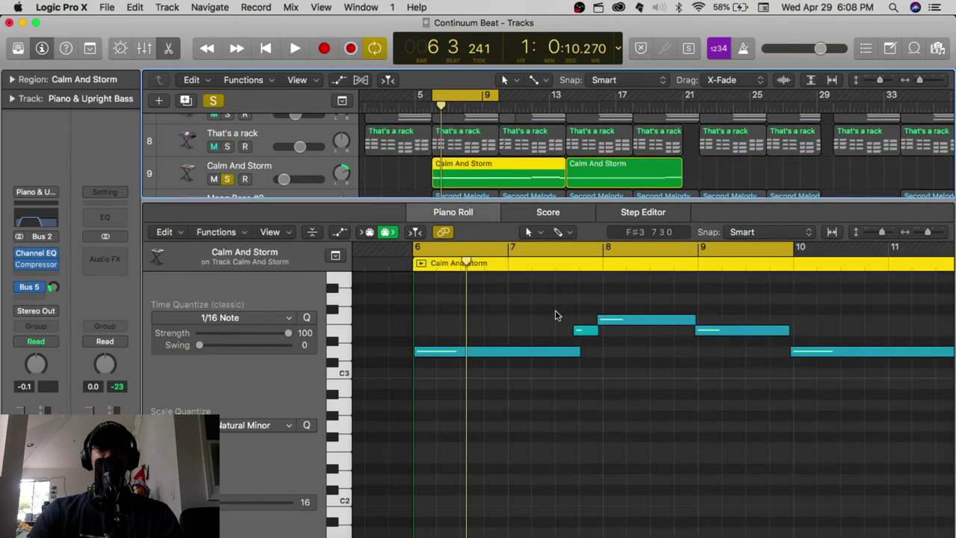
scroll(555, 310, "up", 3)
key("shift+space")
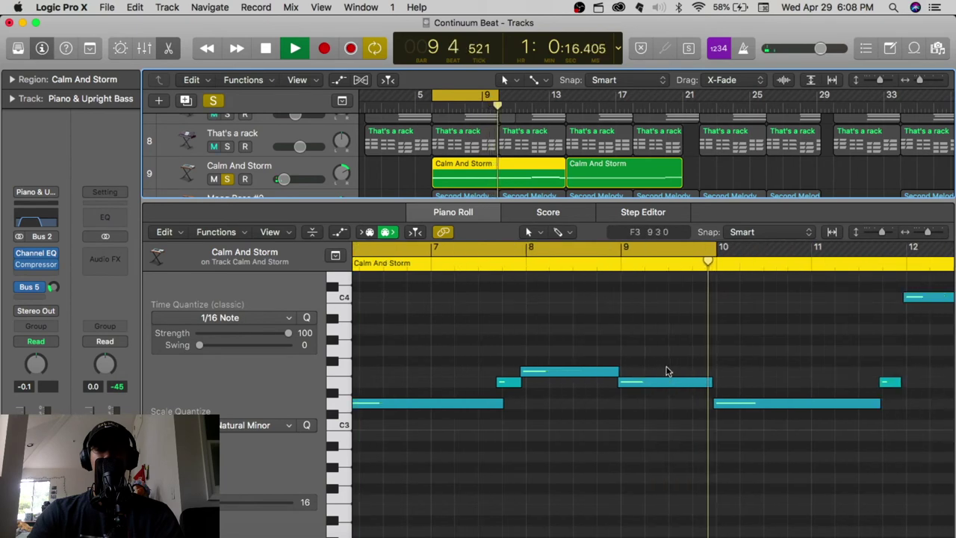
key("space")
Audition the D3, F3 and E3 notes of the Calm And Storm region across bars 7 to 9.
scroll(586, 351, "right", 5)
scroll(586, 351, "left", 5)
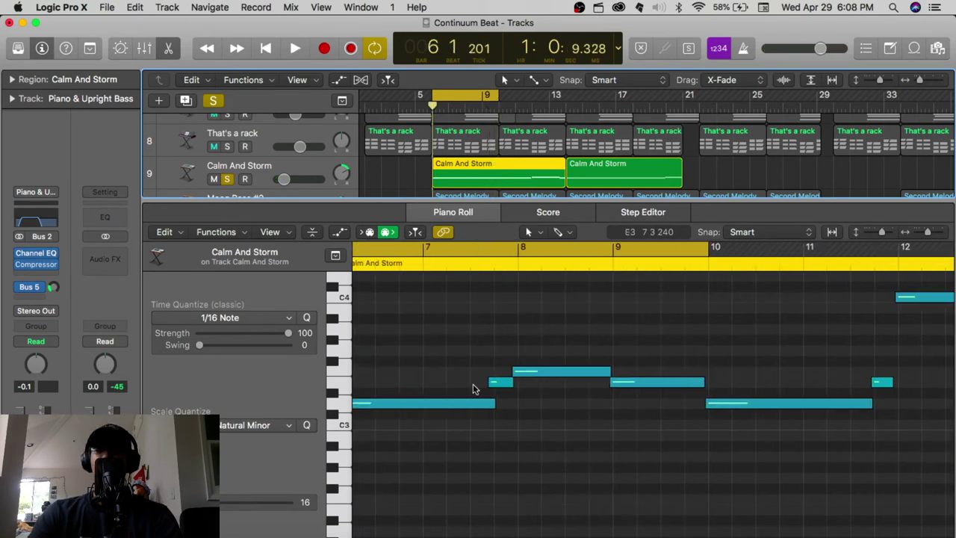
left_click(433, 404)
left_click(588, 374)
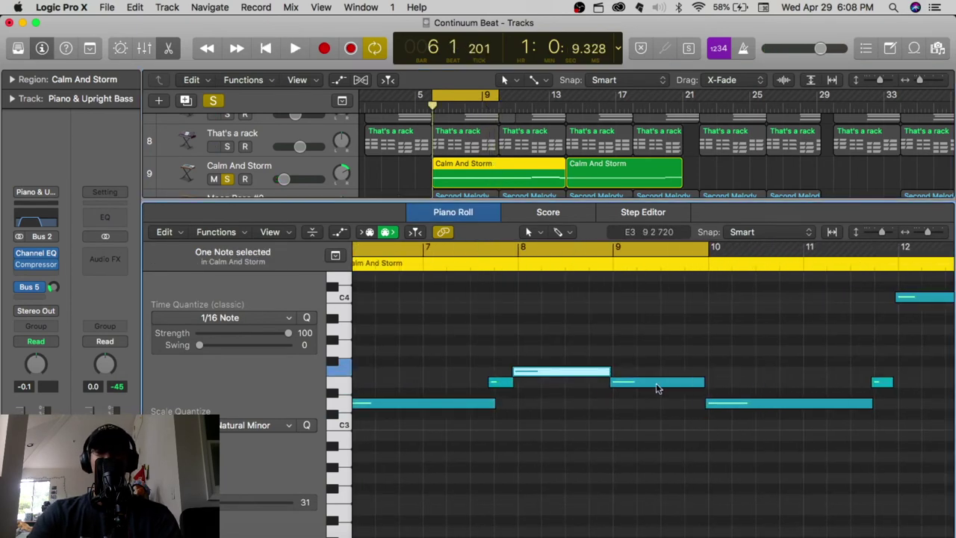
left_click(657, 383)
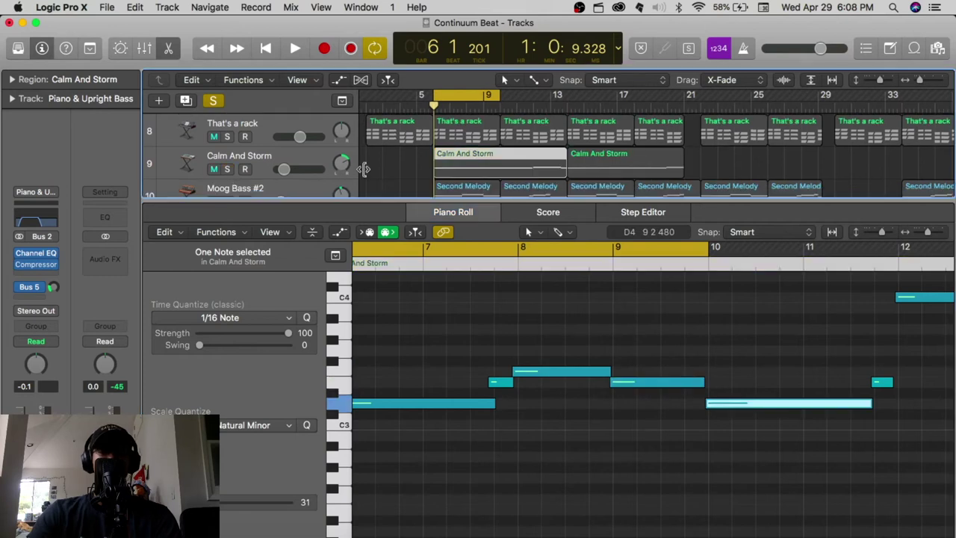
Open the Melody region on the Melody example track at bar 6 and examine its notes.
scroll(364, 168, "down", 3)
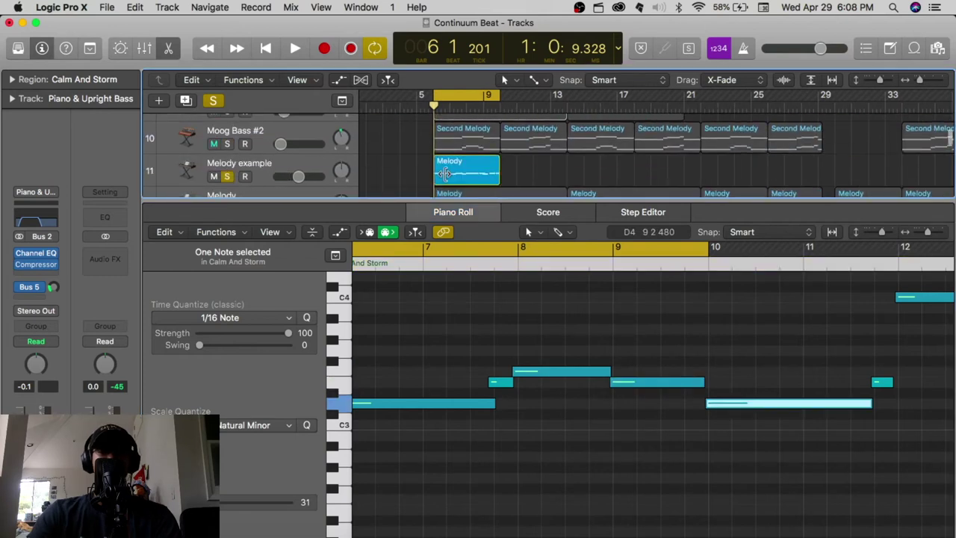
left_click(450, 172)
scroll(556, 374, "up", 2)
scroll(555, 374, "down", 4)
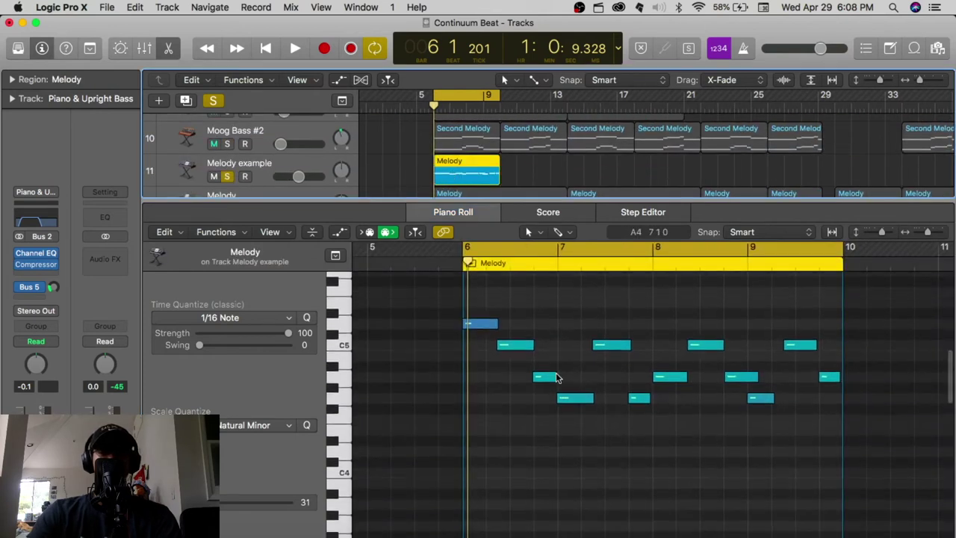
Audition the opening D5 note of the Melody region at bar 6.
left_click(481, 324)
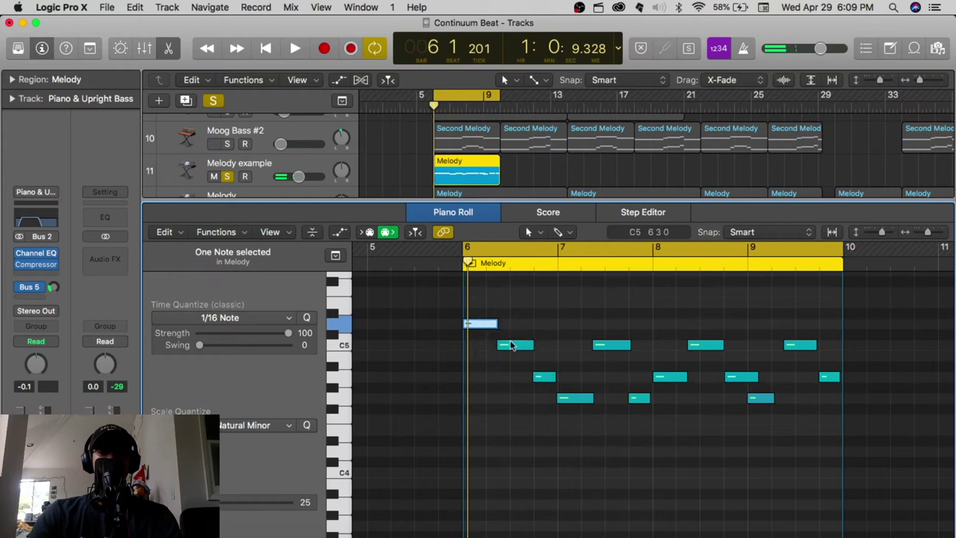
scroll(531, 321, "up", 1)
key("super+Right")
key("super+Right")
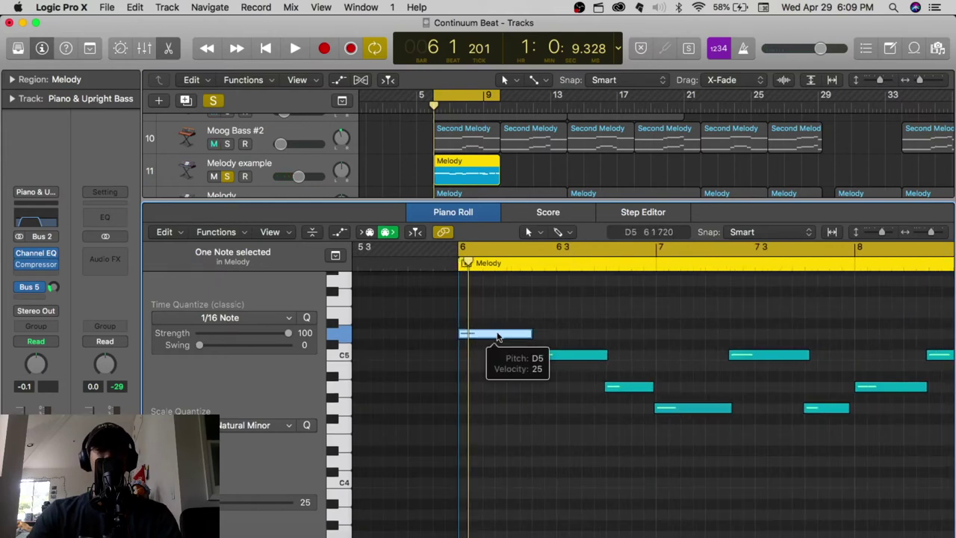
Show the Musical Typing keyboard and try a few notes with the Piano & Upright Bass instrument.
left_click(361, 7)
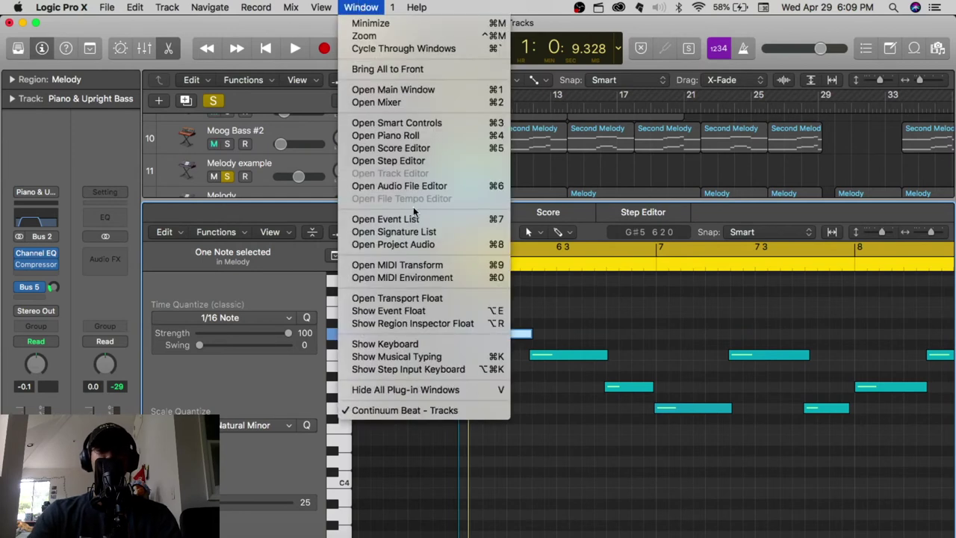
left_click(398, 357)
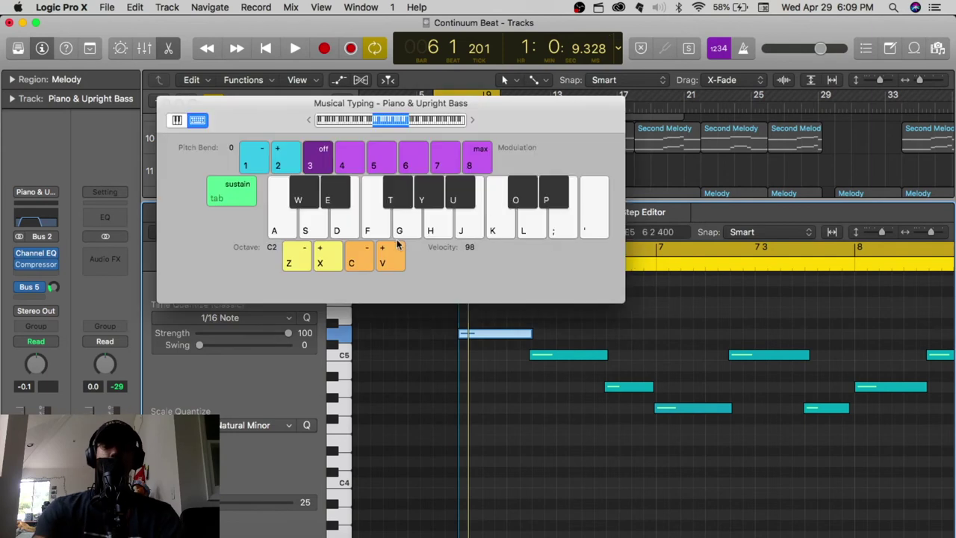
key("f")
key("l")
key("s")
key("d")
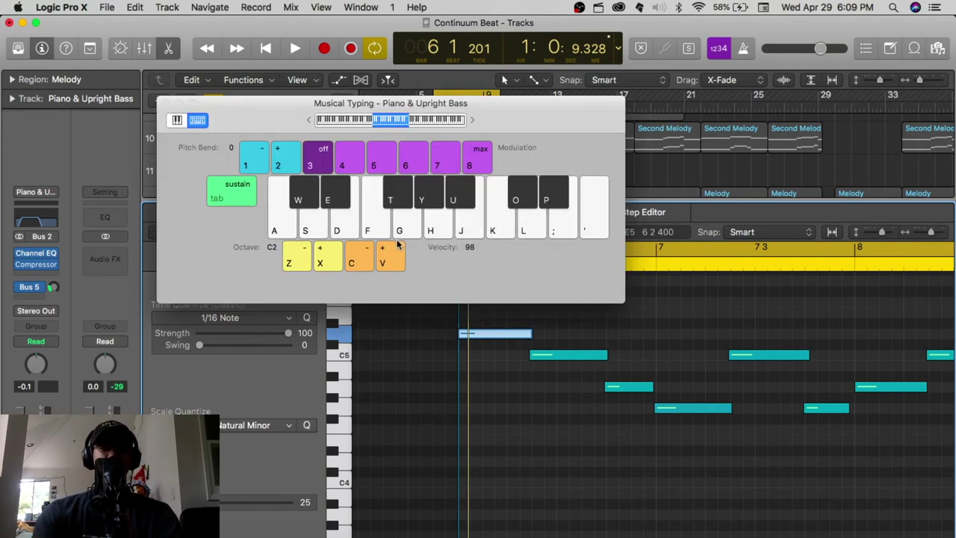
key("f")
key("d")
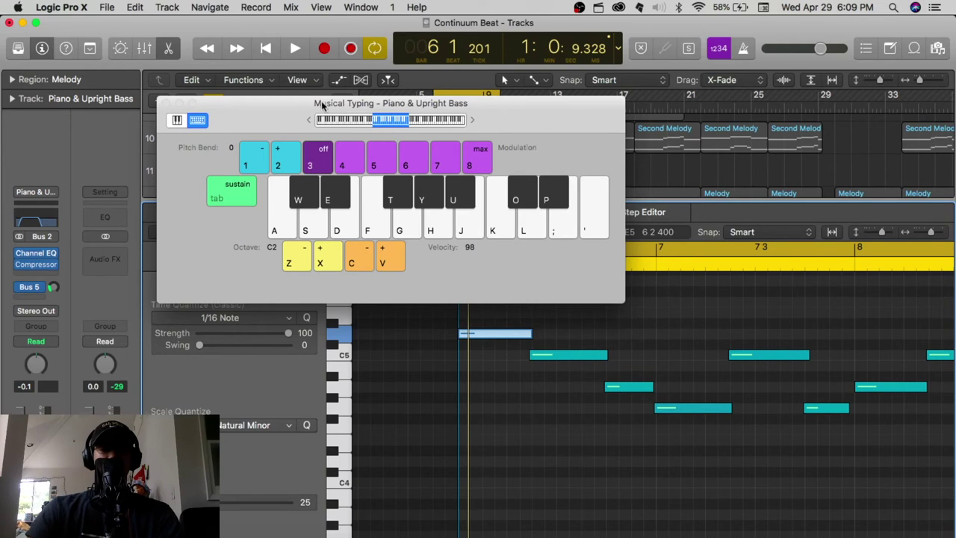
Move the Musical Typing keyboard clear of the track headers and try notes on the Melody example track.
left_click_drag(322, 104, 593, 232)
left_click(259, 166)
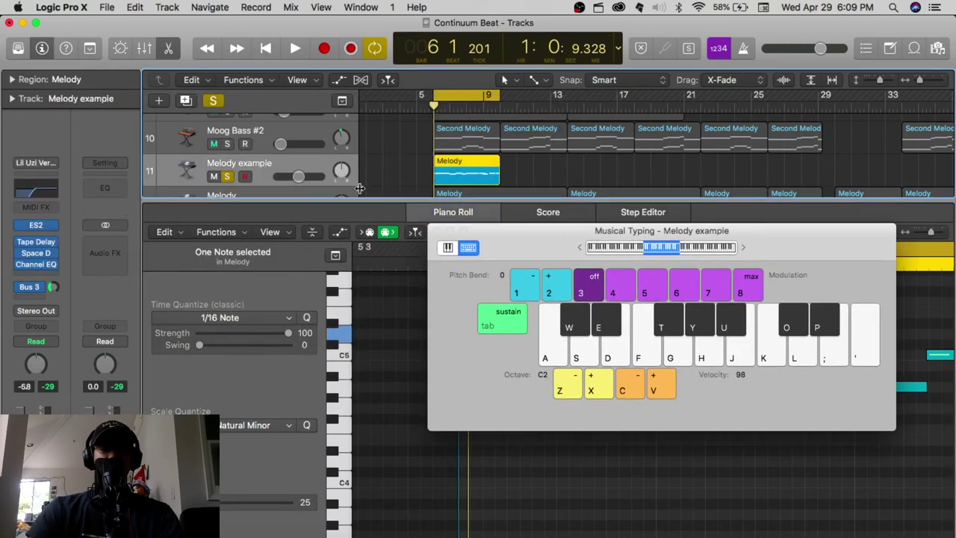
key("f")
key("f")
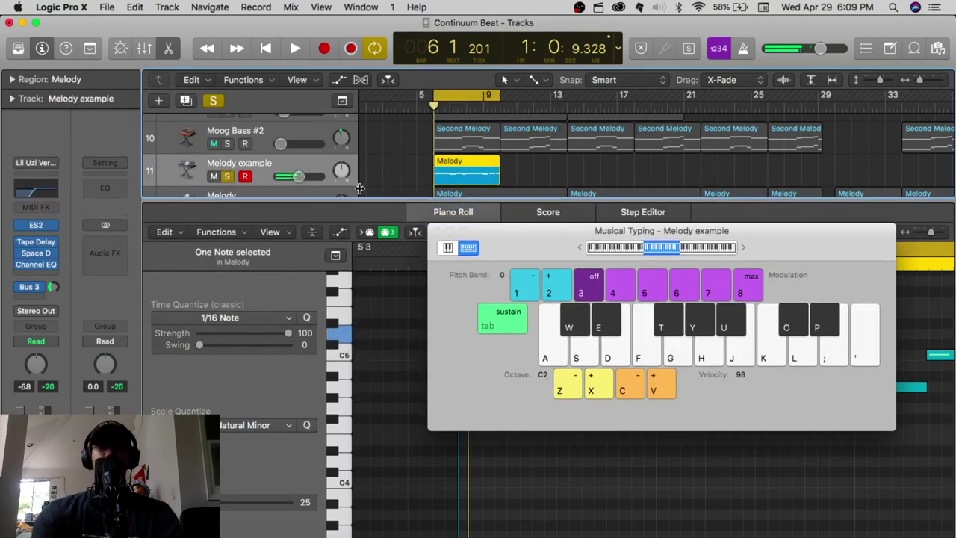
key("a")
key("l")
key("s")
key("d")
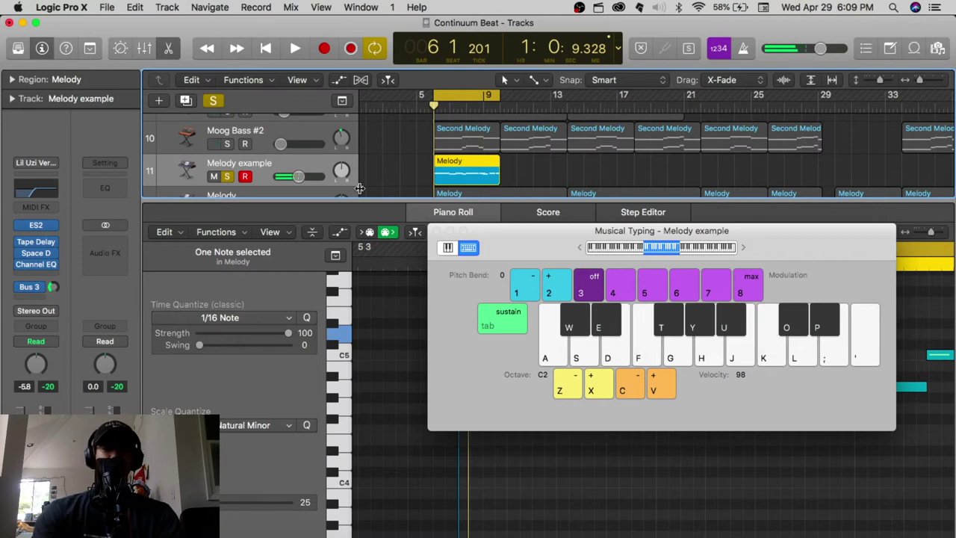
key("j")
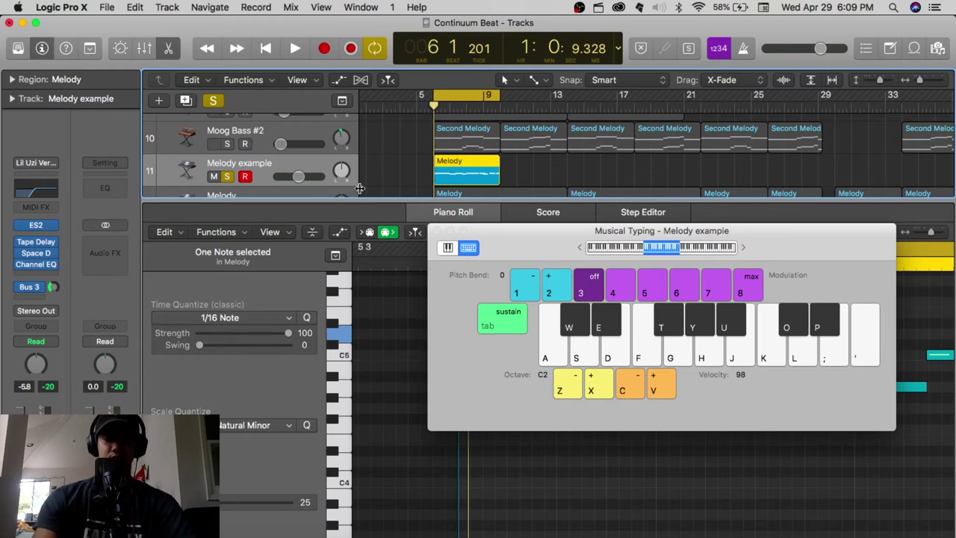
Raise the Musical Typing octave to C4 and test single notes with the Melody example instrument.
left_click(553, 285)
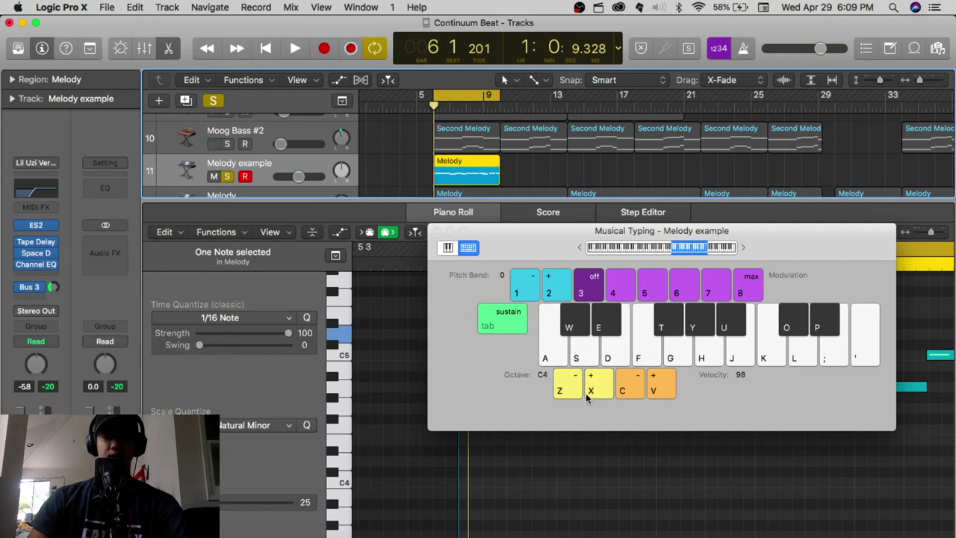
key("j")
key("d")
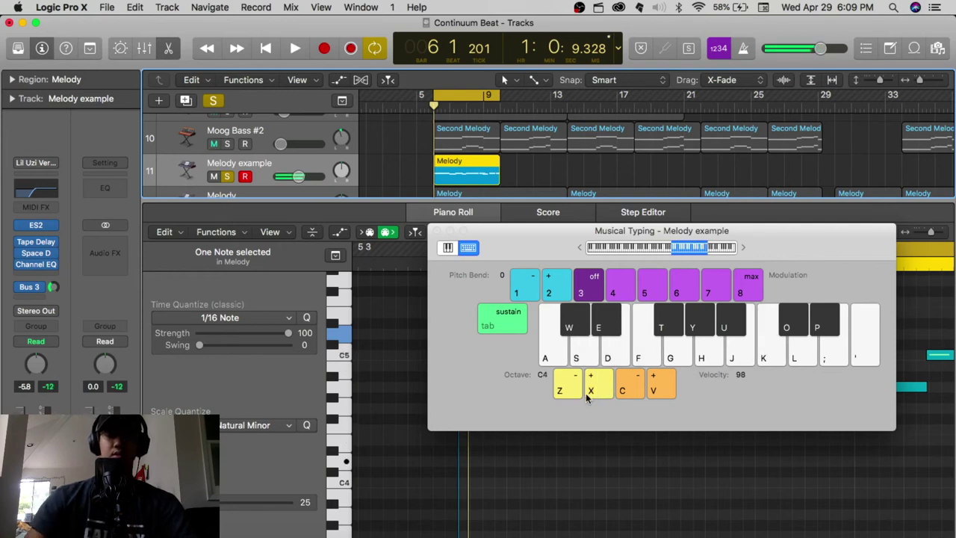
key("a")
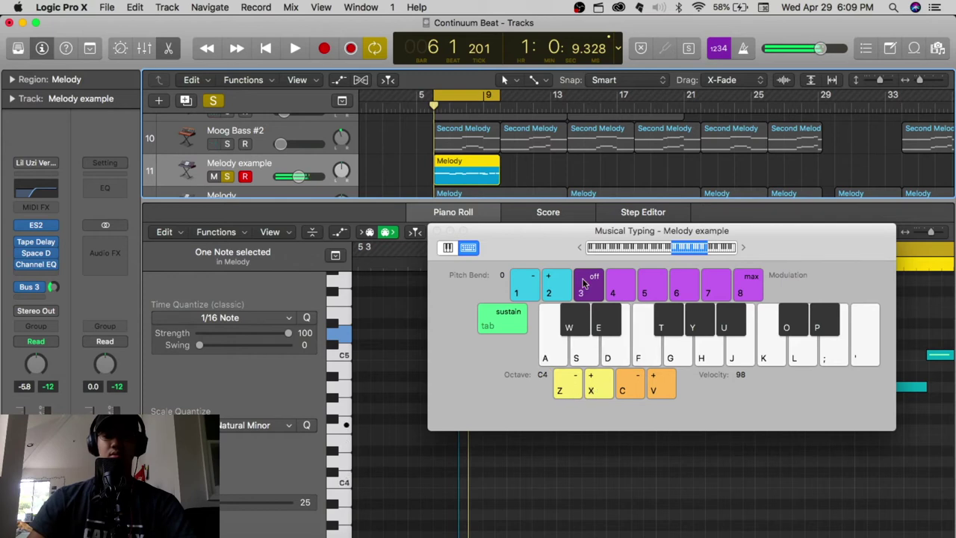
key("k")
key("j")
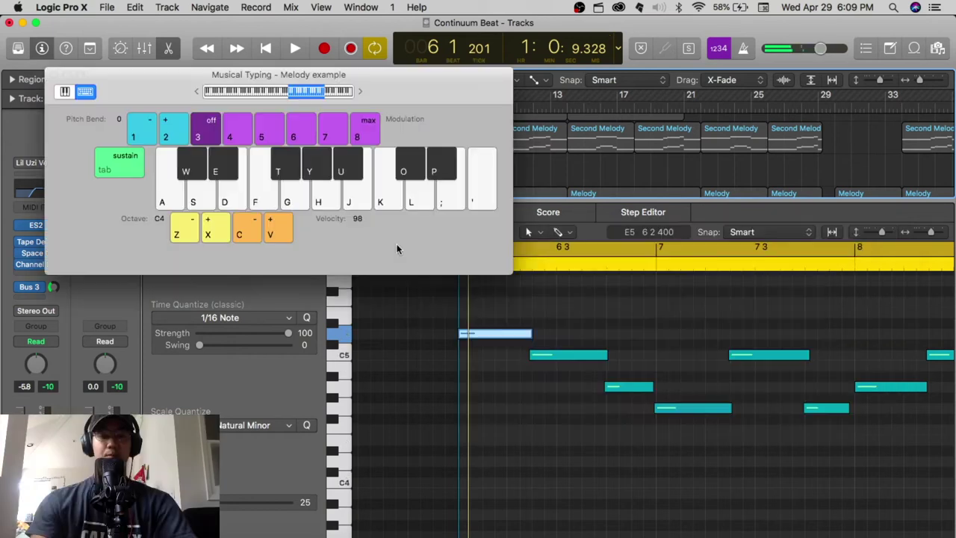
key("u")
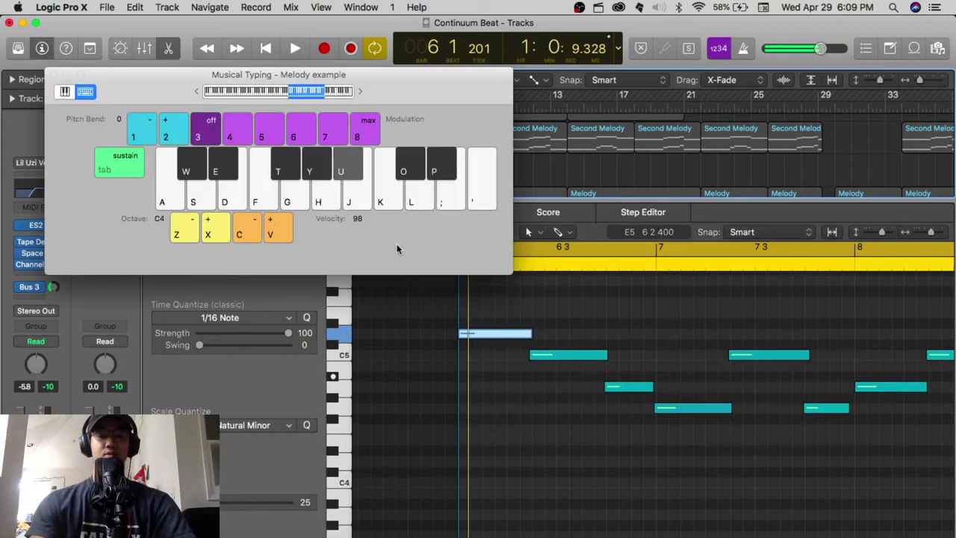
key("u")
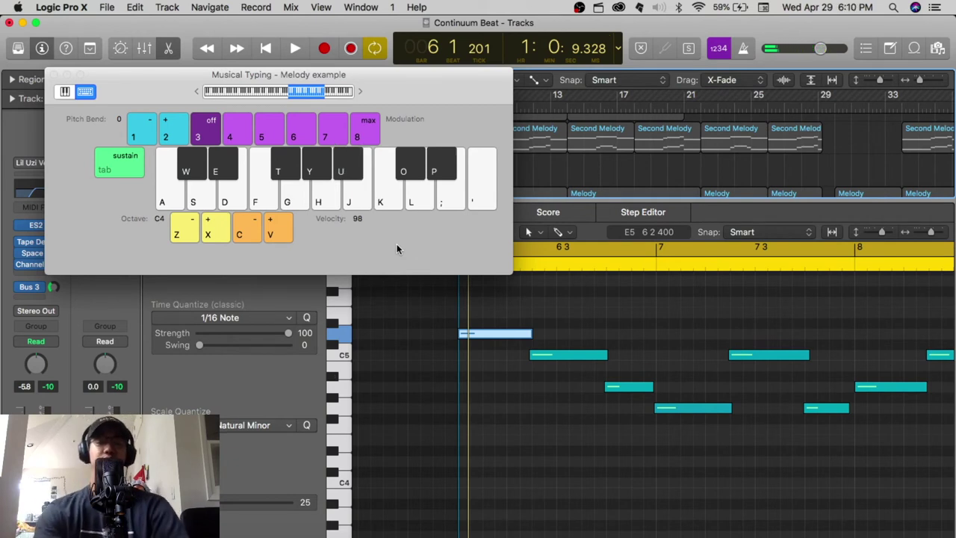
Improvise a melody from the notes G, A, C and D on the Melody example track without recording.
key("k")
key("g")
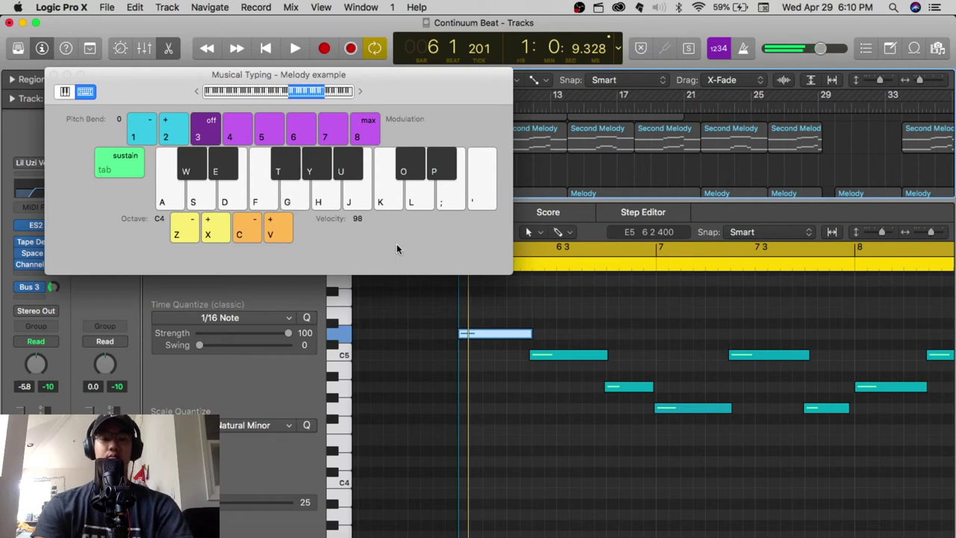
key("k")
key("h")
key("g")
key("l")
key("k")
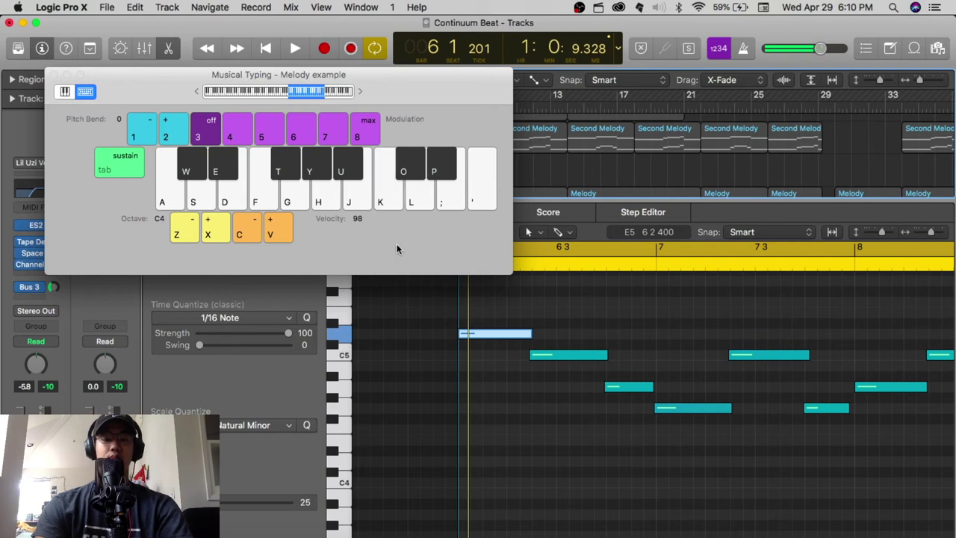
key("h")
key("h")
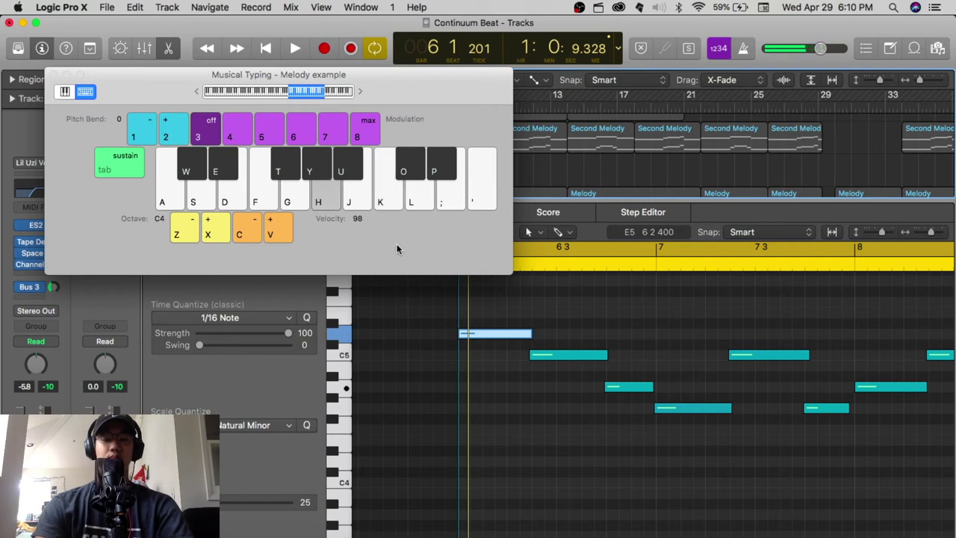
key("k")
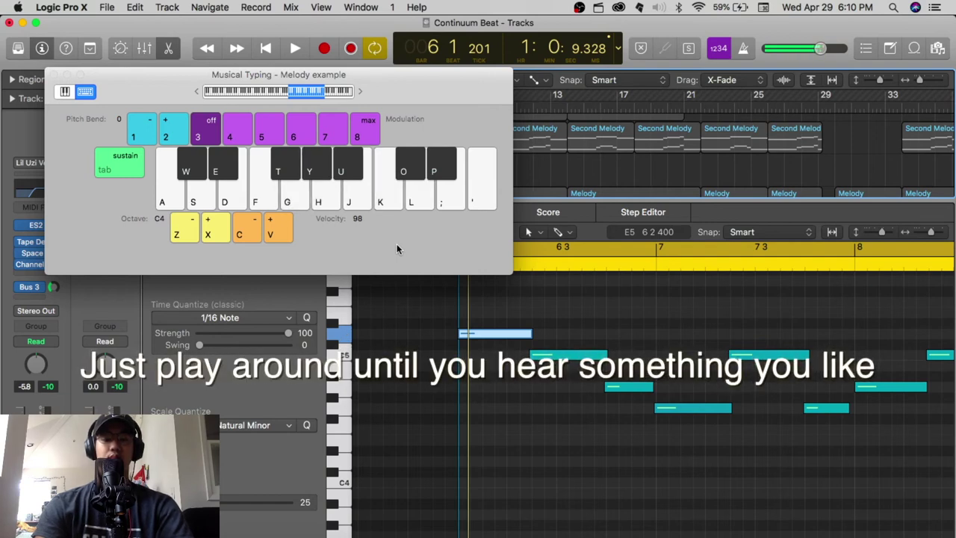
key("g")
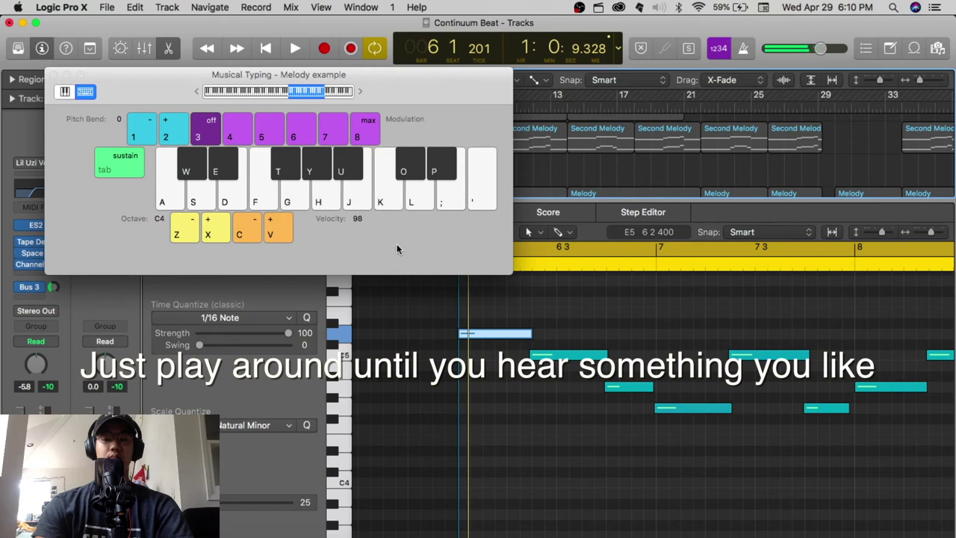
key("l")
key("k")
key("h")
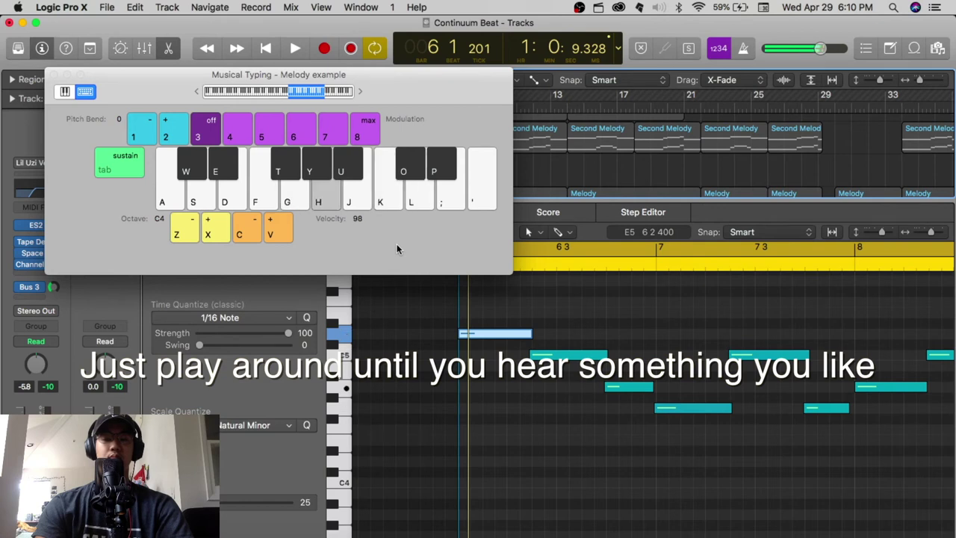
key("g")
key("k")
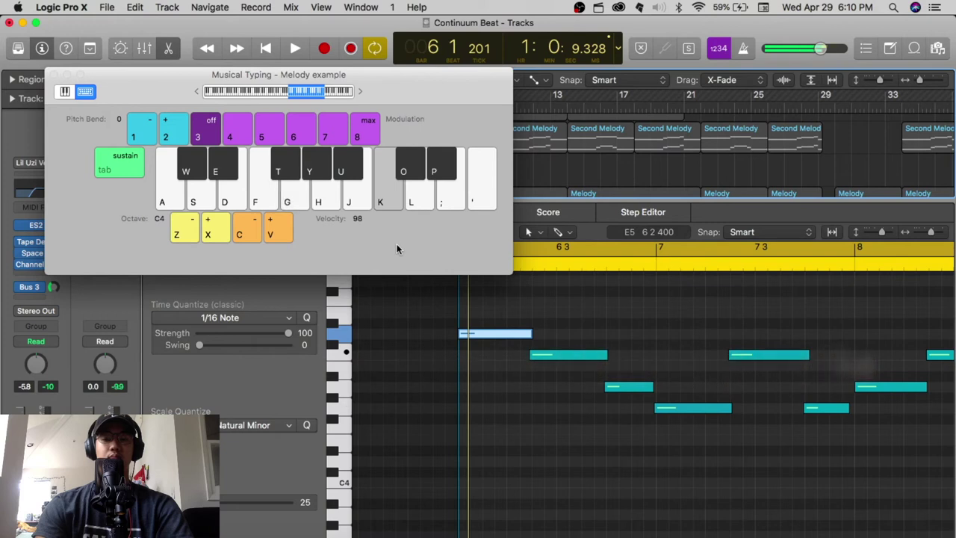
Hide the Musical Typing keyboard, play the Melody example region across bars 6 to 9, and stop playback.
key("super+k")
scroll(664, 316, "right", 5)
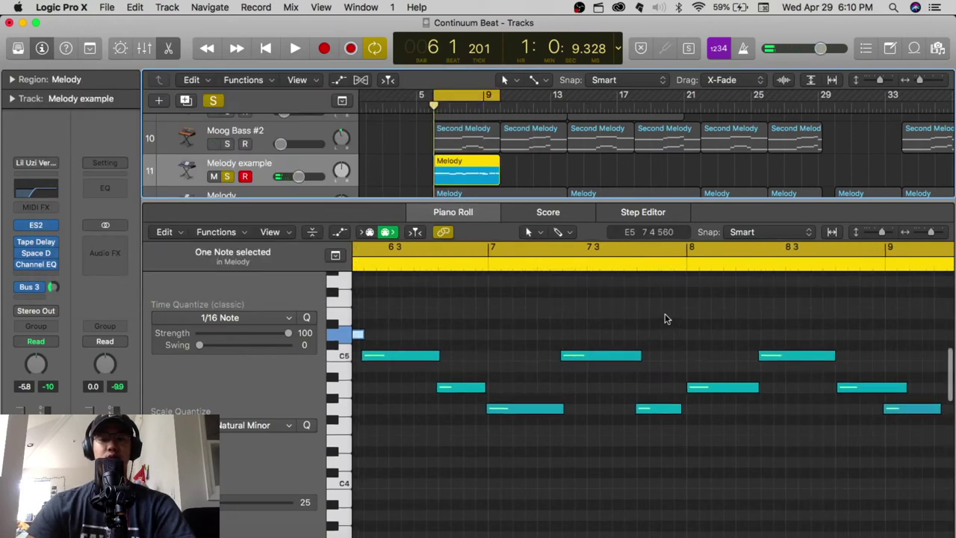
scroll(666, 318, "left", 3)
key("super+Left")
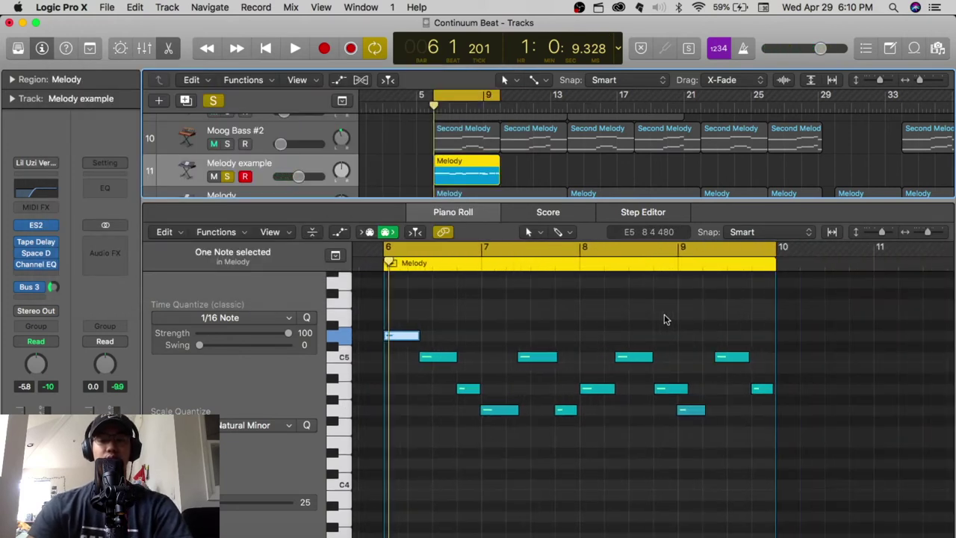
key("space")
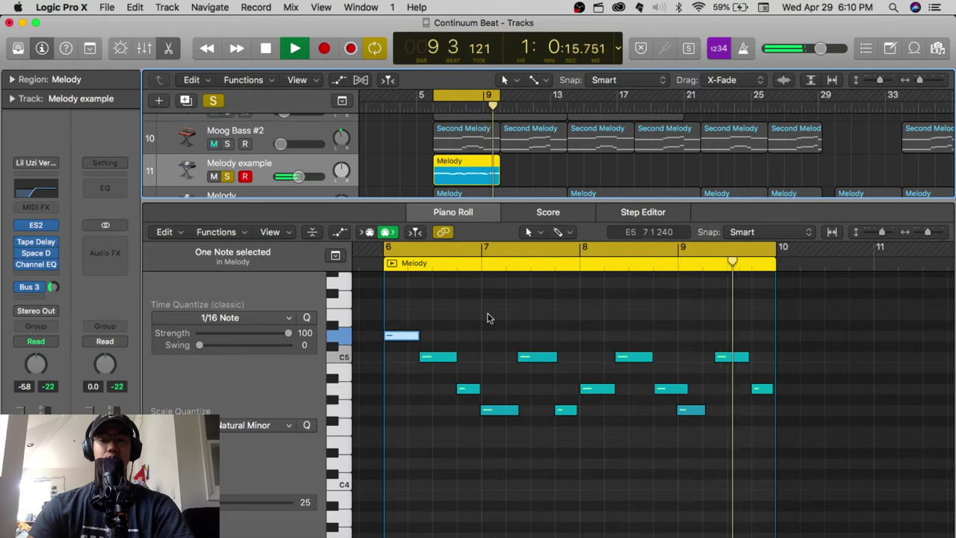
key("space")
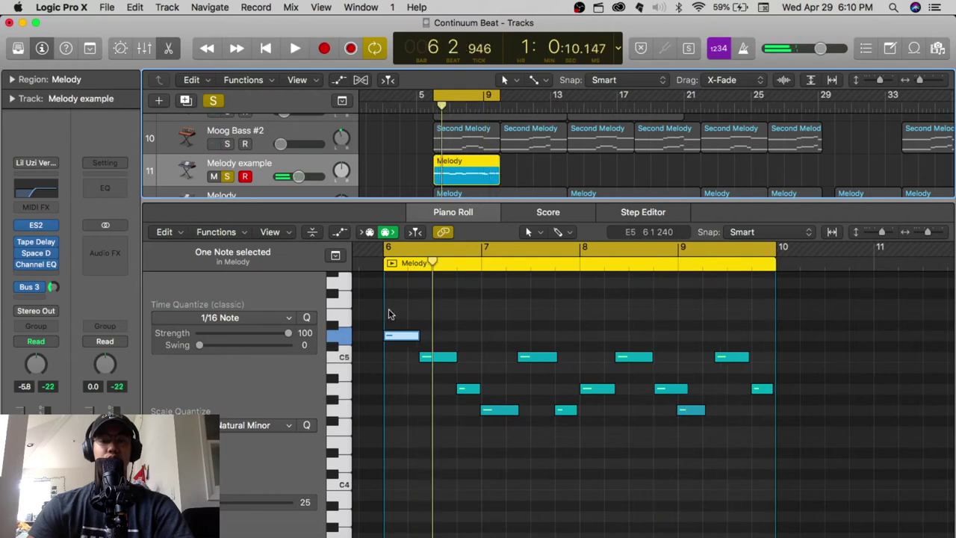
Select all notes of the Melody example region to point out the whole melody, and clear the selection.
left_click_drag(388, 310, 791, 453)
left_click_drag(790, 453, 790, 453)
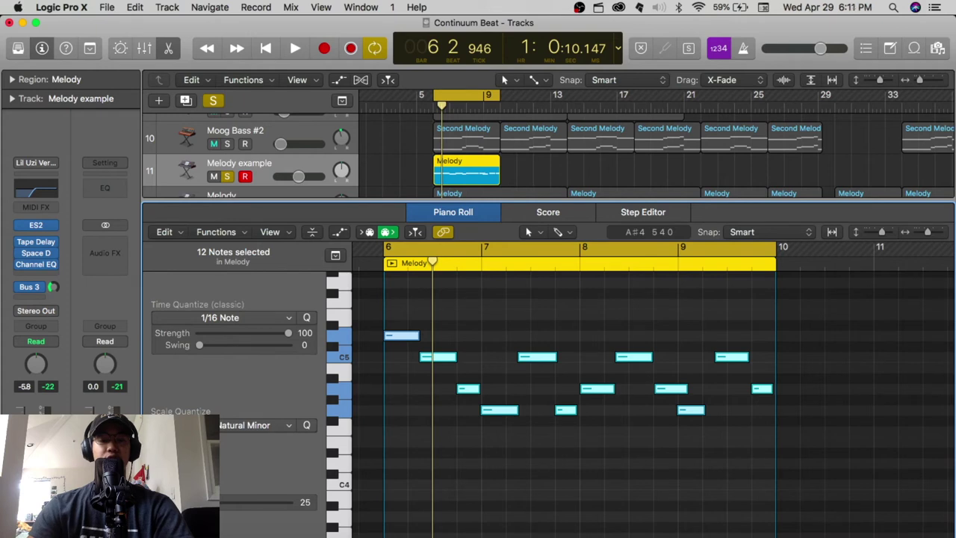
left_click(481, 352)
scroll(453, 138, "down", 1)
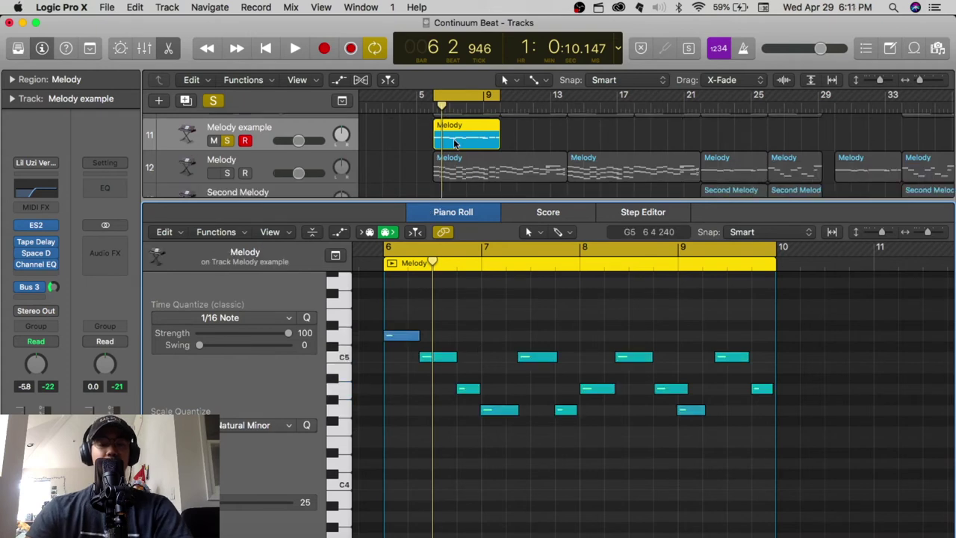
Solo the Melody track and compare its highest-octave notes in bars 6 to 9 with the copies in lower octaves.
left_click(261, 160)
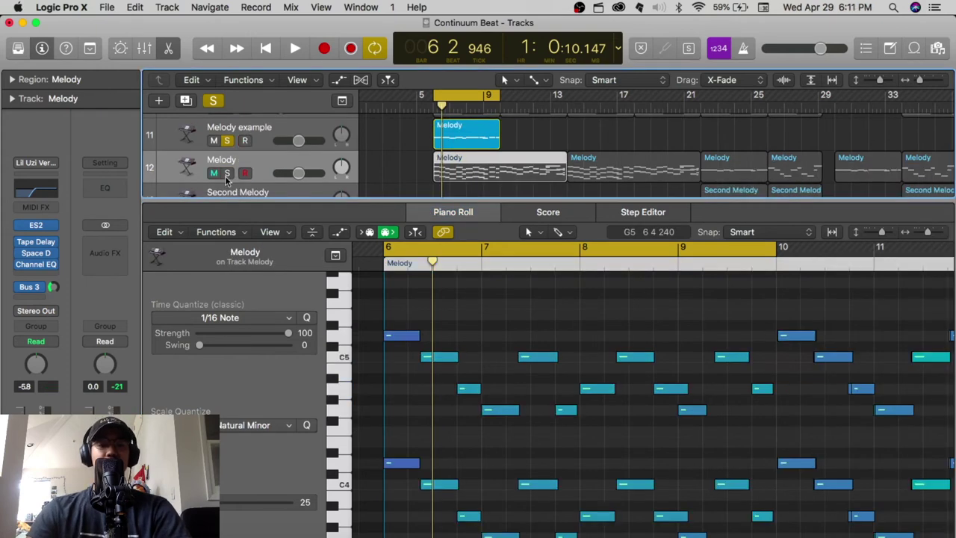
scroll(533, 366, "down", 2)
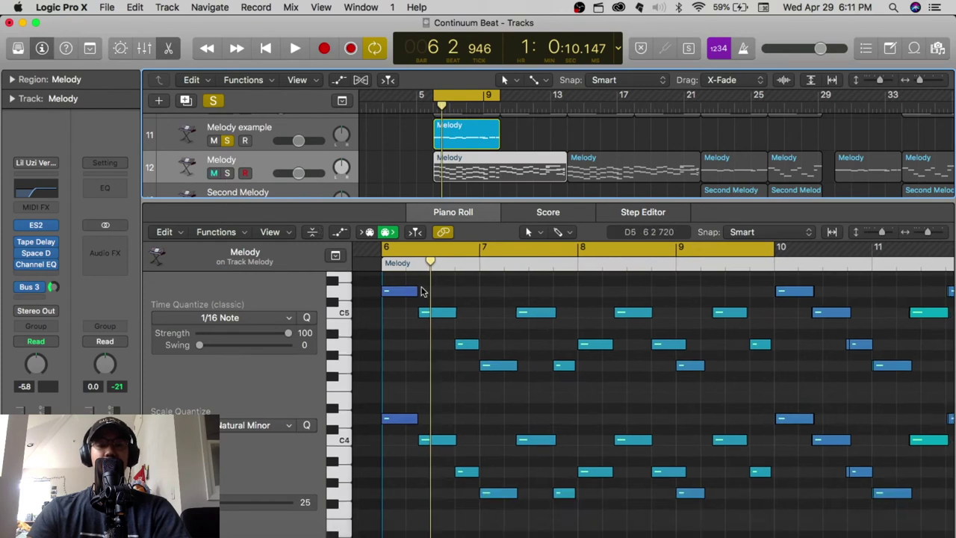
left_click_drag(402, 280, 769, 410)
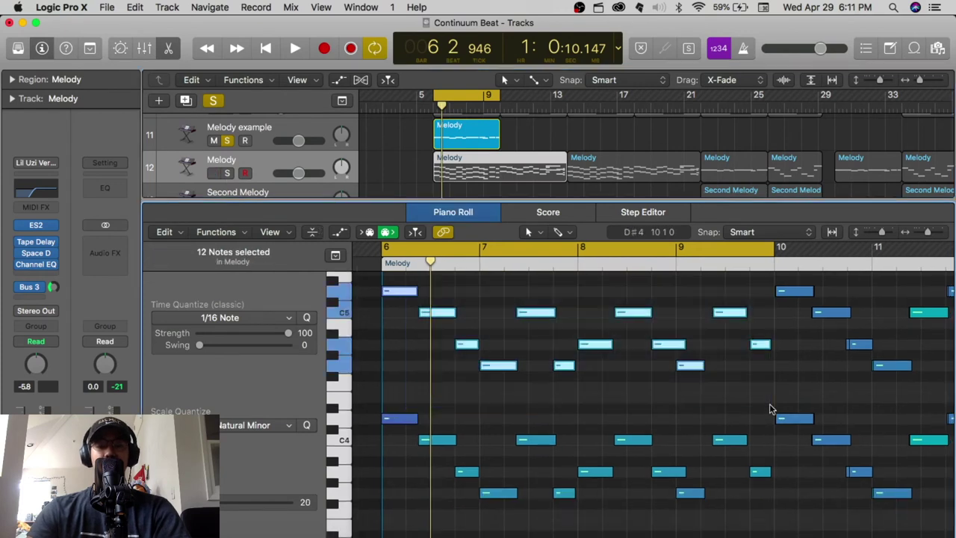
scroll(631, 369, "down", 10)
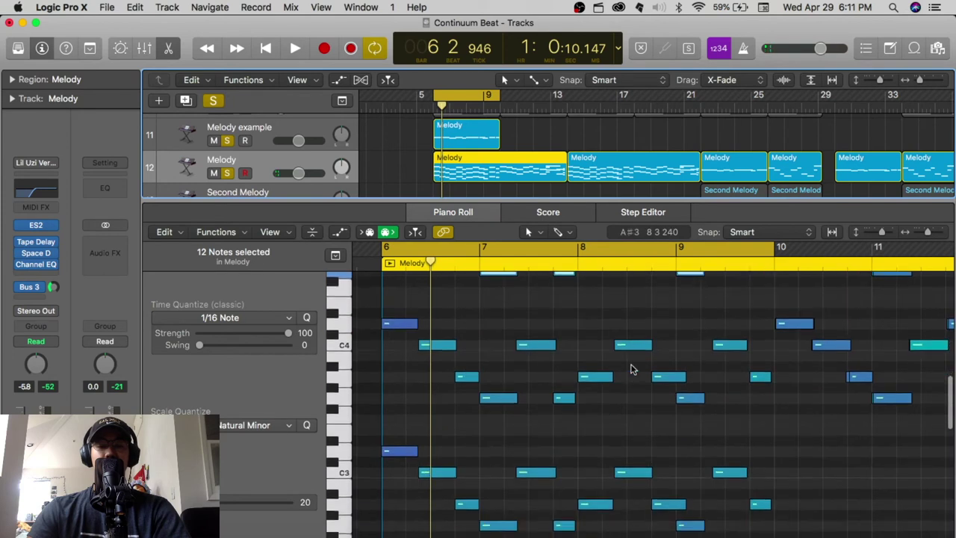
scroll(632, 369, "up", 4)
scroll(631, 369, "up", 10)
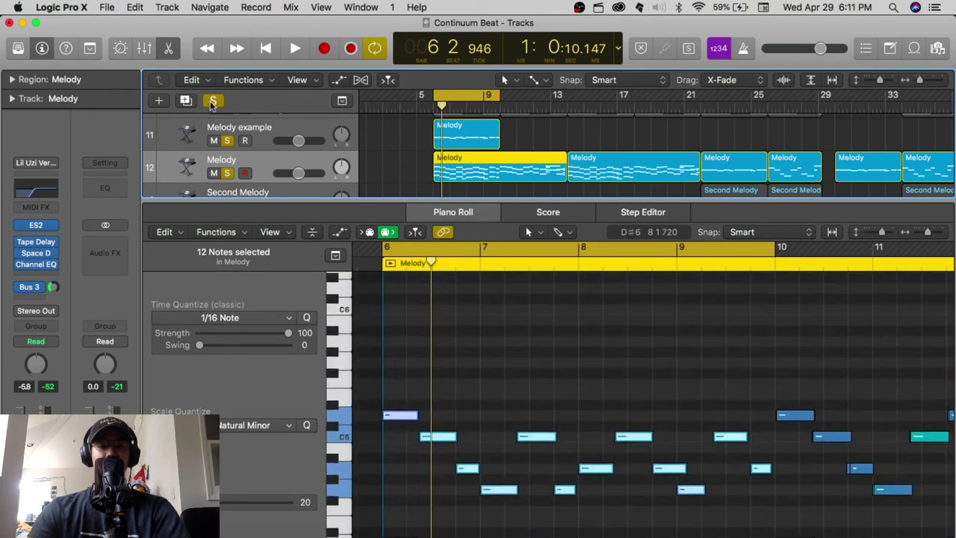
Turn off solo on all tracks and bring the Second Melody Guitar tracks into view.
left_click(210, 100)
scroll(418, 138, "down", 5)
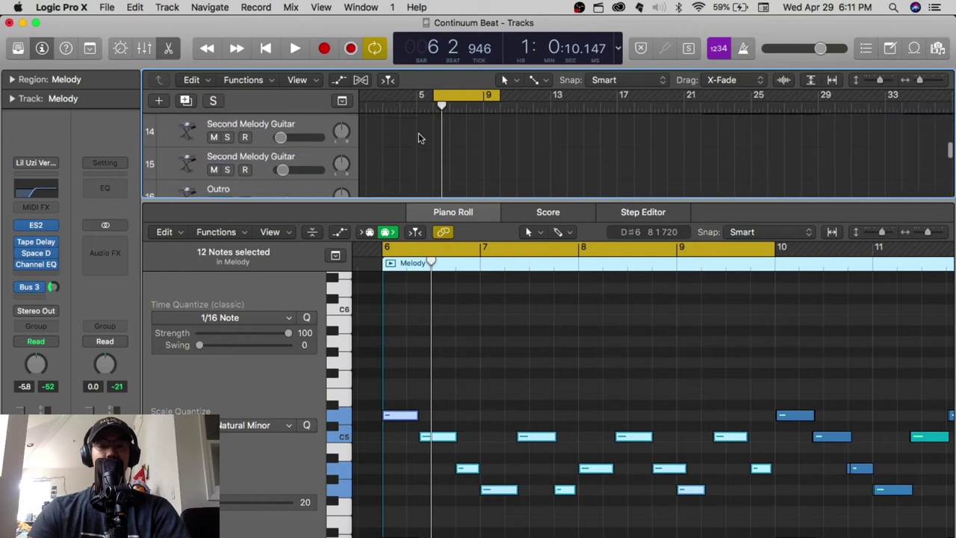
Solo the Moog Bass #2 track, play its Second Melody region across bars 6 to 9, and stop playback.
scroll(418, 138, "up", 6)
scroll(418, 138, "up", 1)
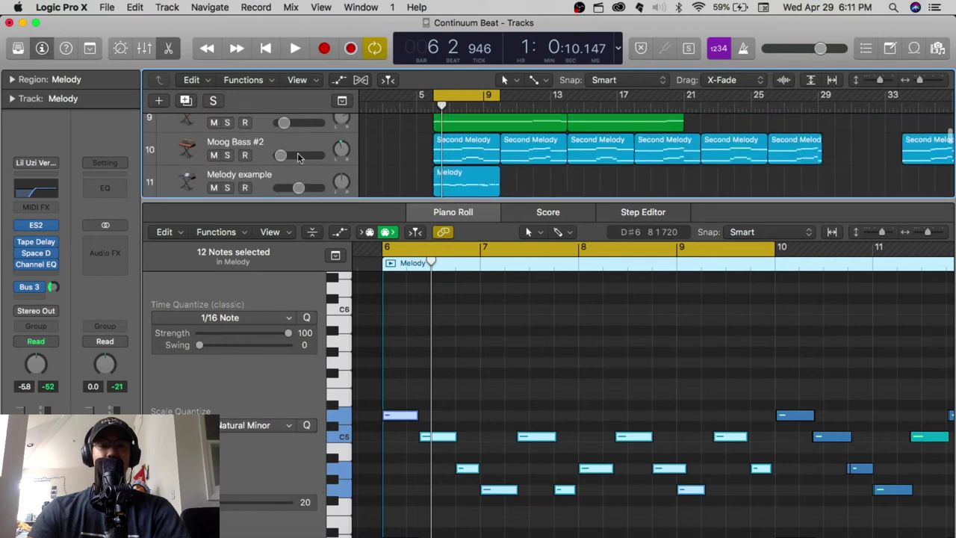
left_click(228, 155)
left_click(461, 153)
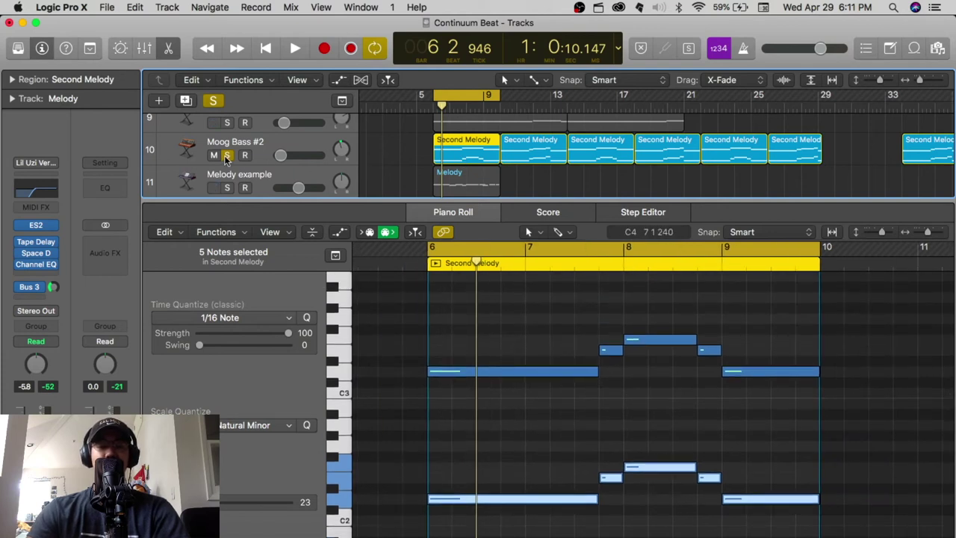
left_click(483, 342)
key("space")
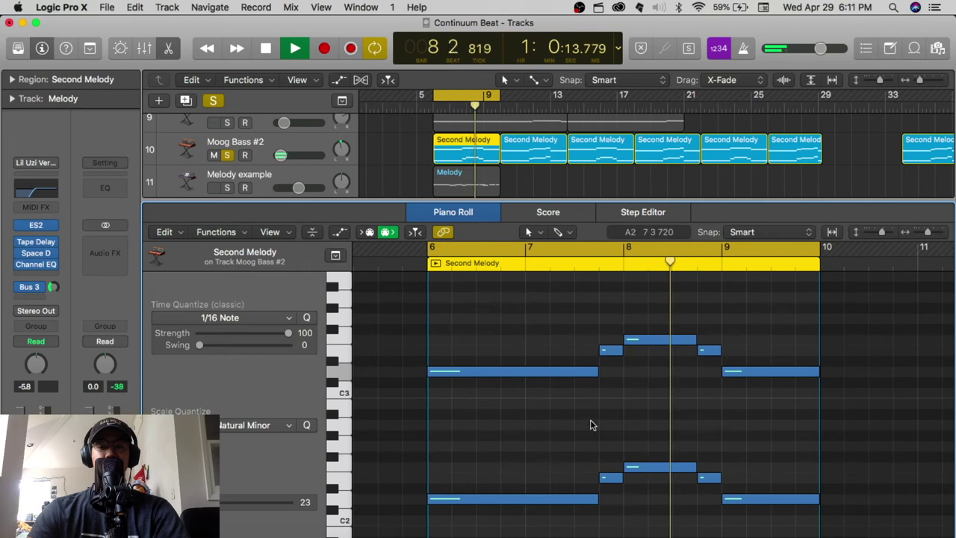
scroll(592, 425, "right", 2)
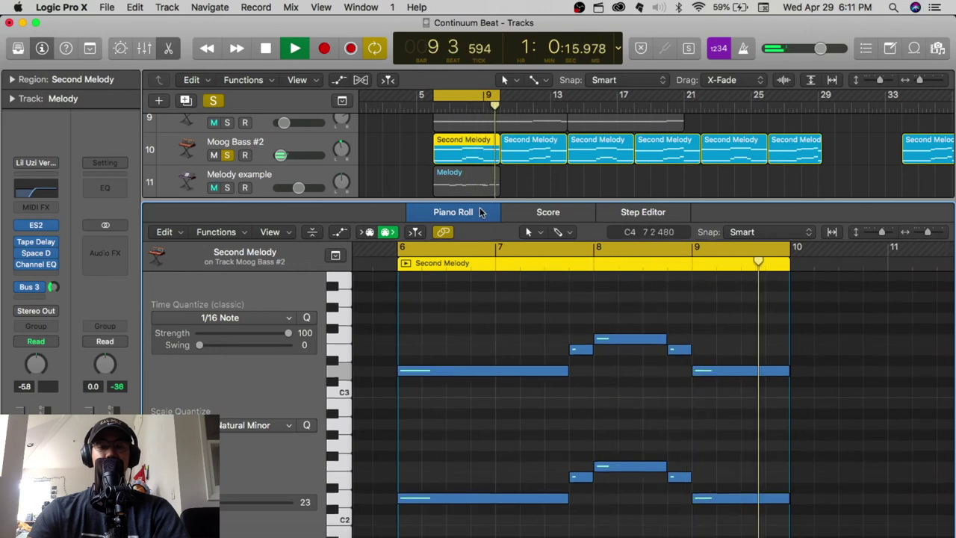
key("space")
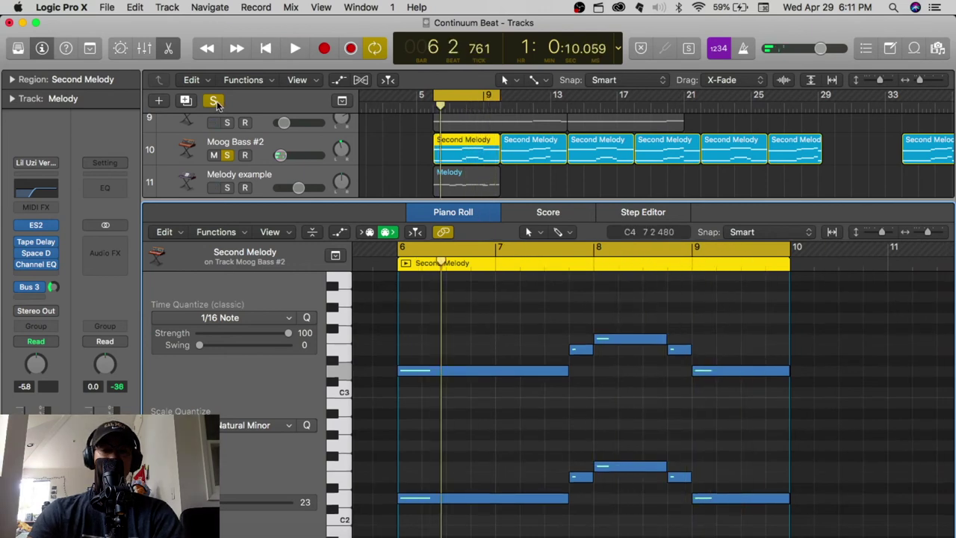
Solo the unmuted Piano & Upright Bass track instead, open its bar 6 region, and play its chord notes.
scroll(224, 143, "up", 5)
scroll(224, 143, "down", 1)
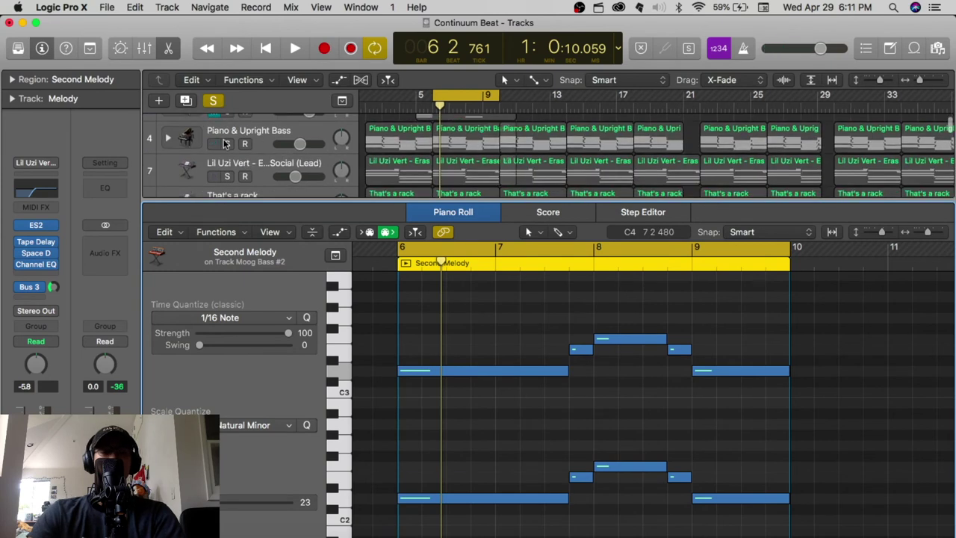
scroll(224, 143, "down", 6)
left_click(435, 172)
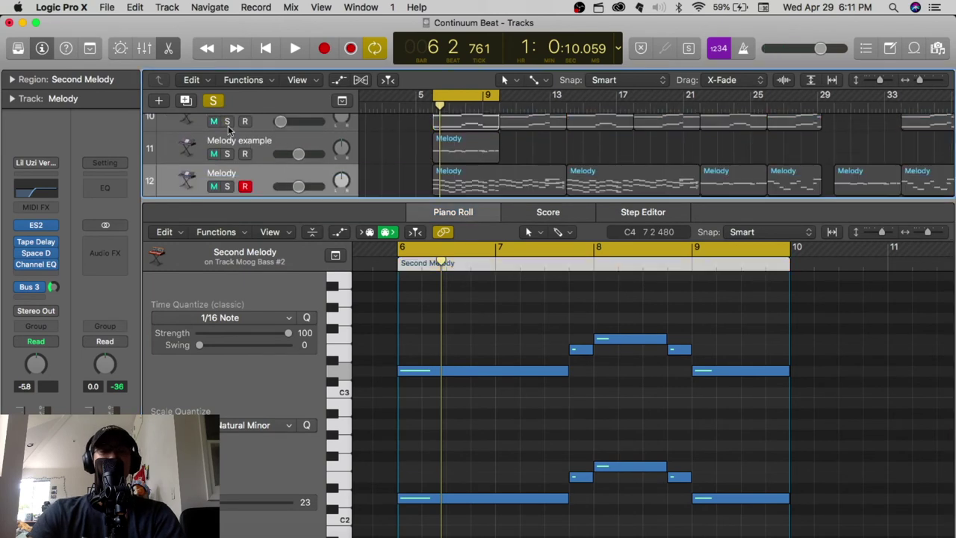
scroll(436, 171, "up", 8)
left_click(461, 164)
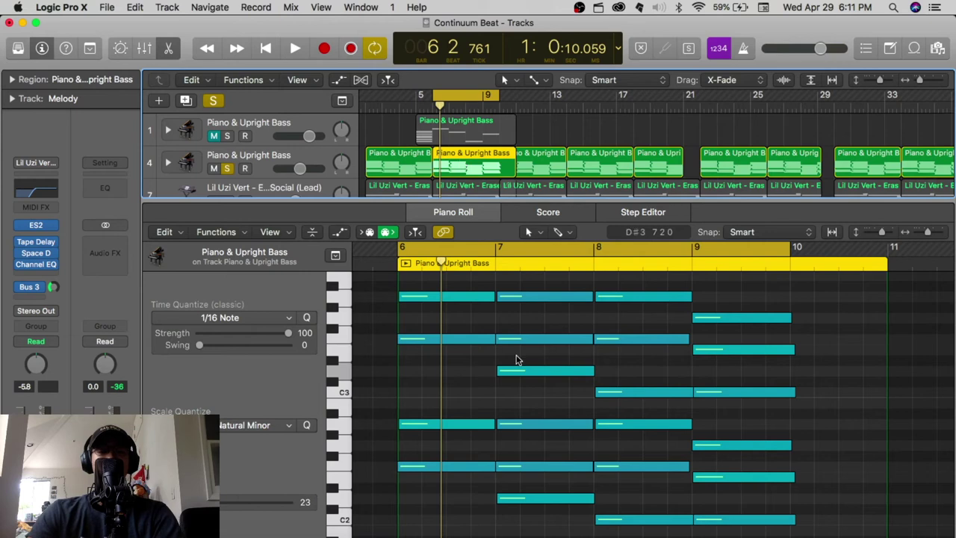
scroll(519, 359, "up", 5)
key("space")
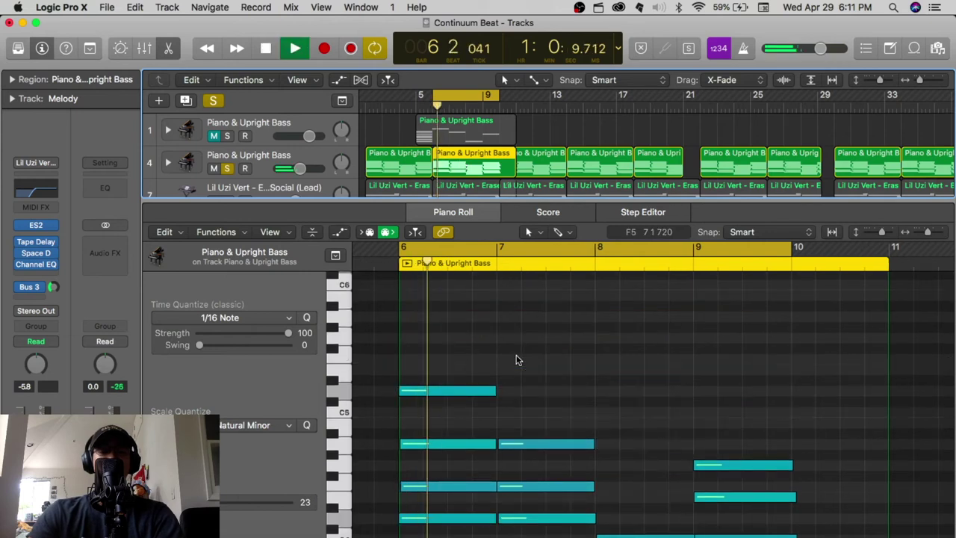
scroll(519, 360, "down", 2)
scroll(457, 134, "down", 1)
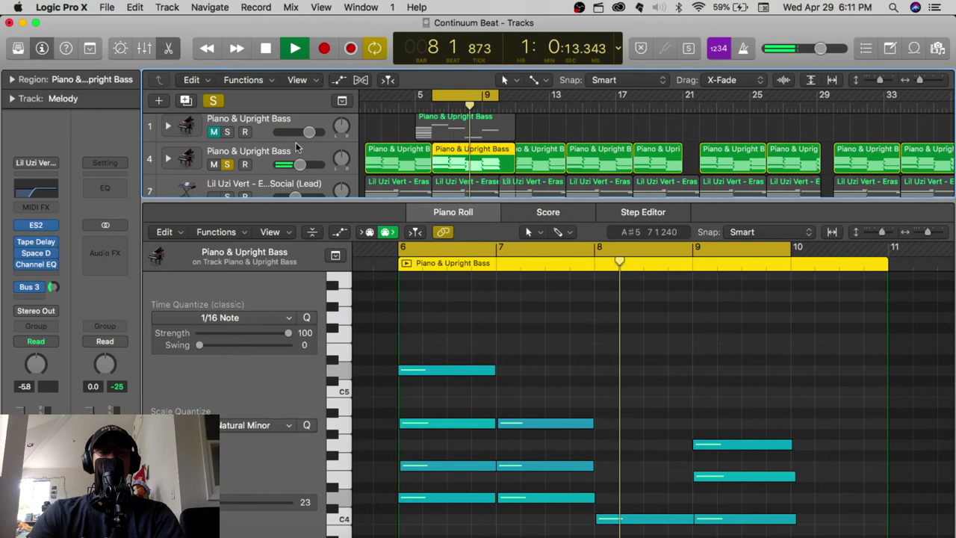
Add the Lil Uzi Vert lead track to the solo and examine its notes from bar 6 during playback.
scroll(297, 148, "down", 2)
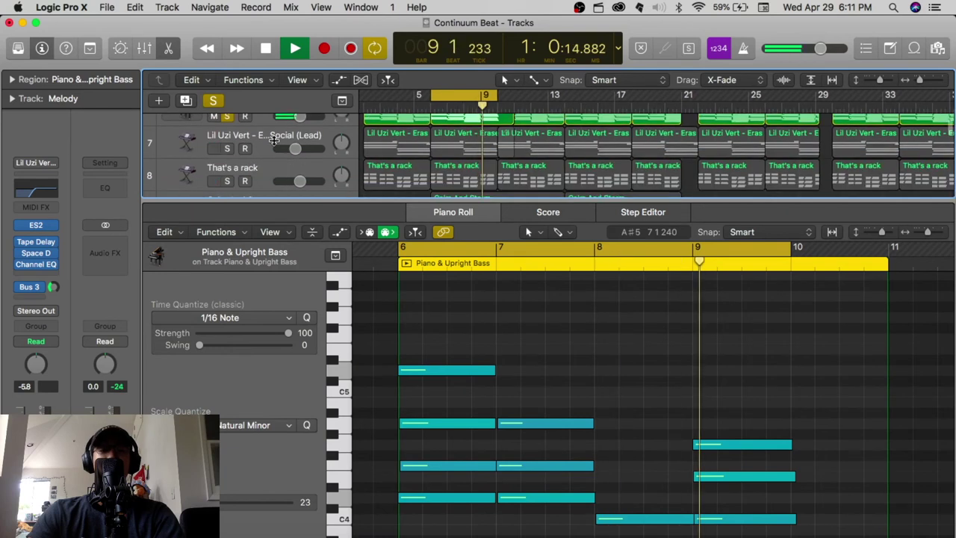
left_click(227, 149)
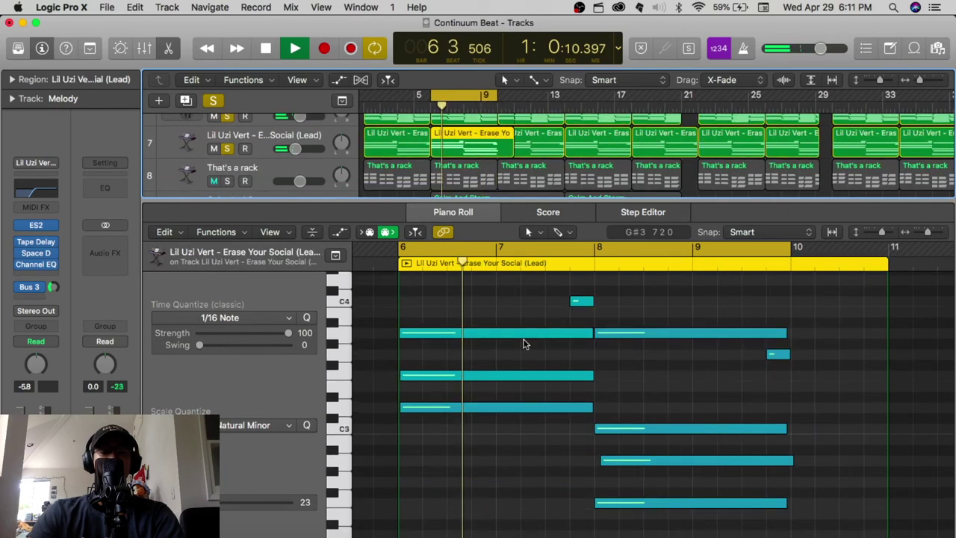
scroll(525, 343, "up", 1)
scroll(523, 344, "down", 1)
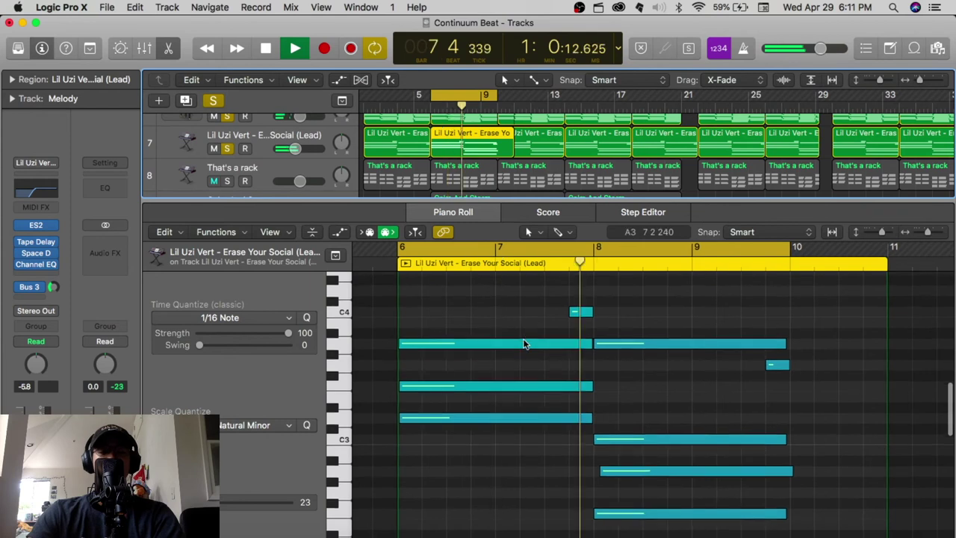
scroll(525, 342, "down", 2)
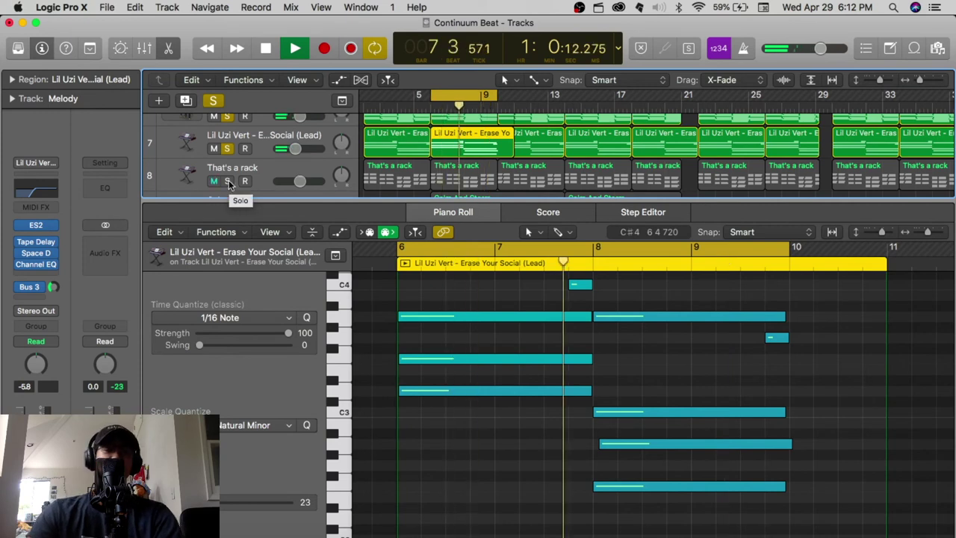
Layer That's a rack, Calm And Storm, Moog Bass #2 and Melody example into the soloed playback, and stop it.
left_click(228, 182)
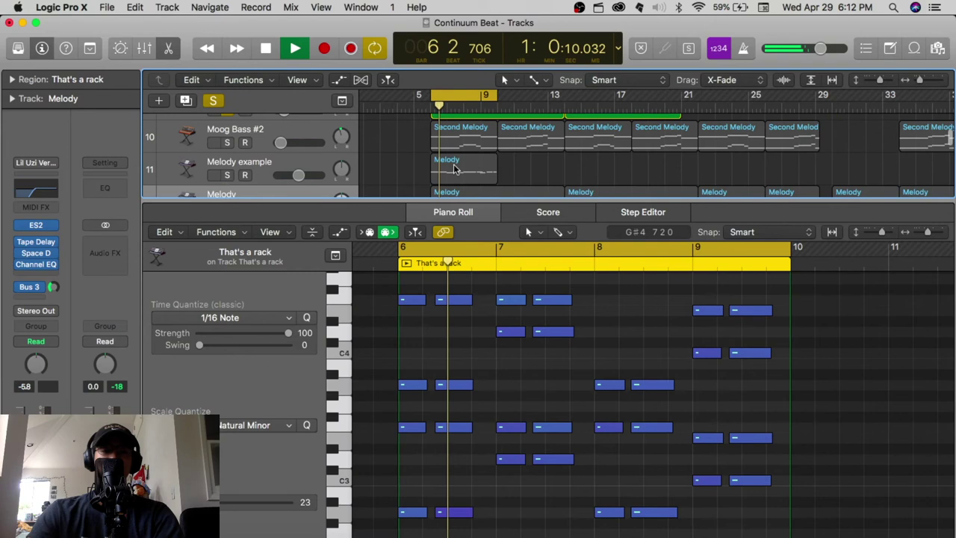
scroll(454, 170, "up", 1)
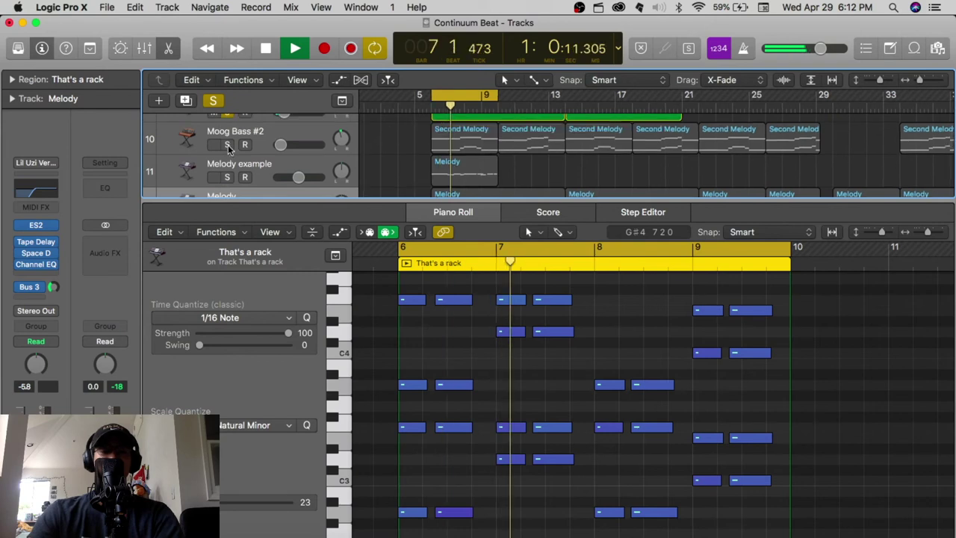
left_click(227, 145)
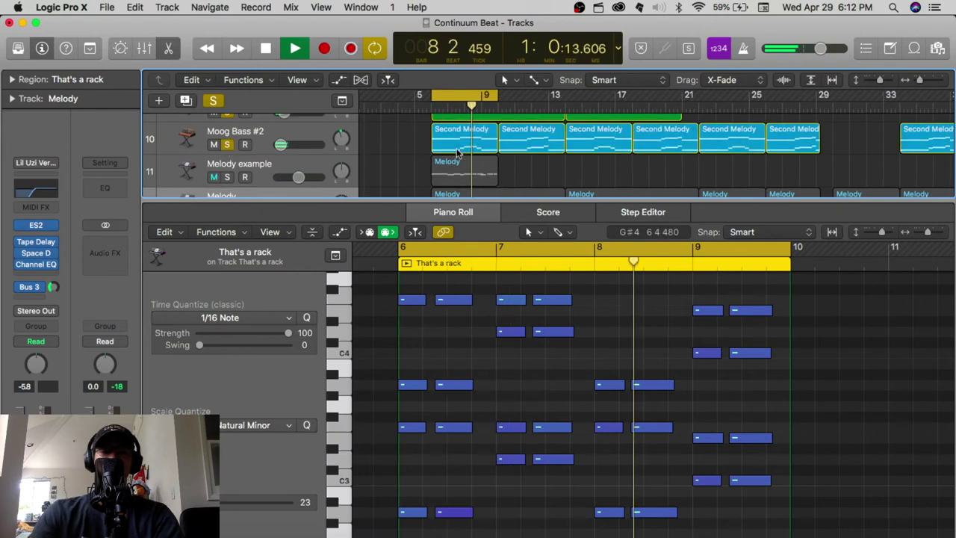
left_click(458, 153)
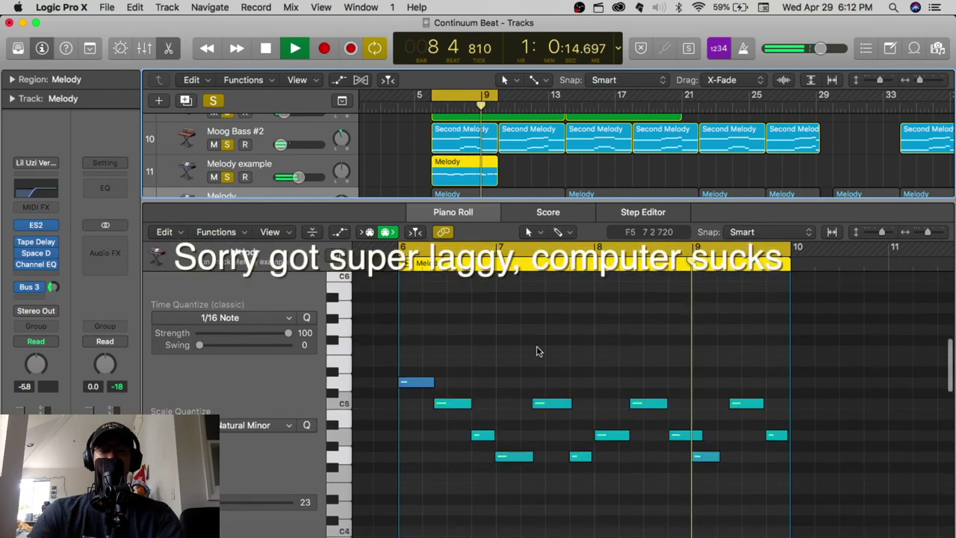
scroll(537, 351, "down", 2)
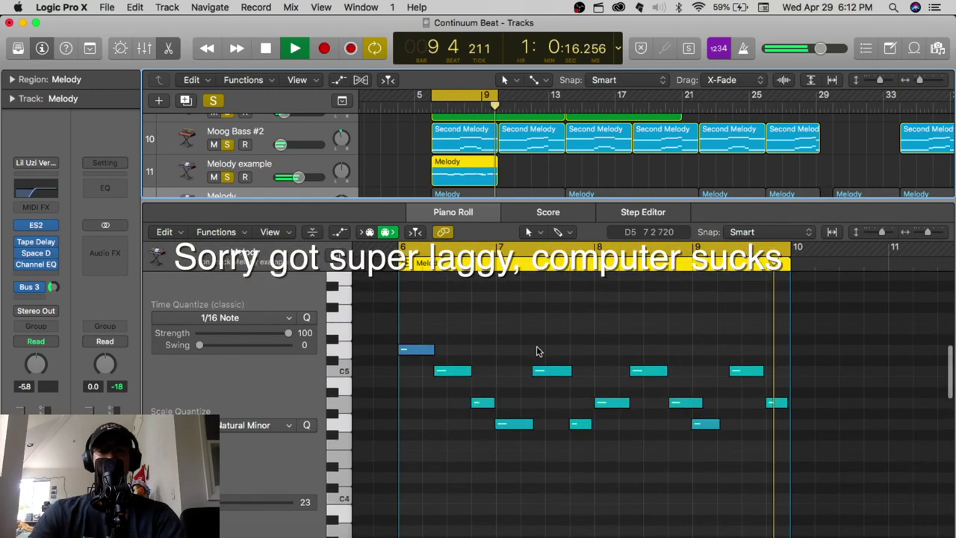
key("space")
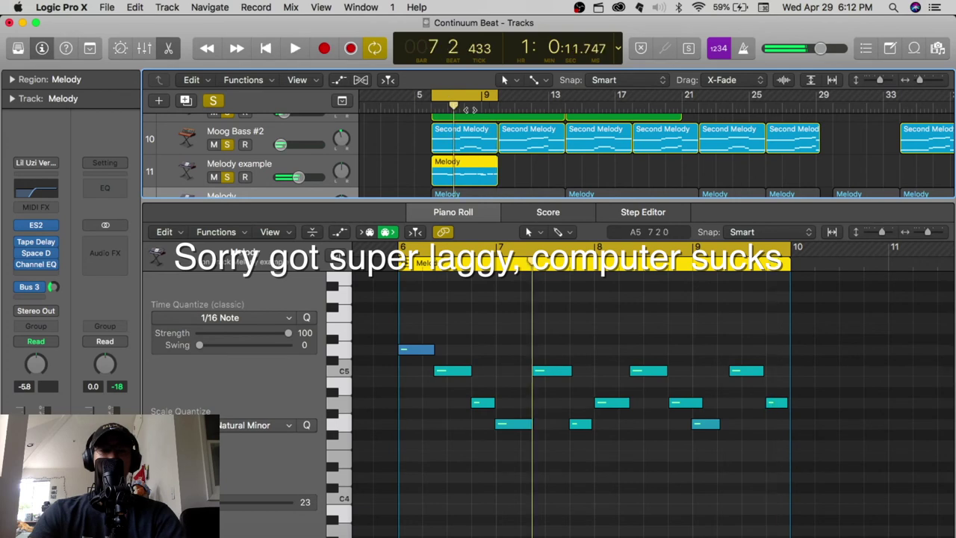
Cycle bars 22 to 25 and play them with the Clap and Snap tracks added to the solo.
key("c")
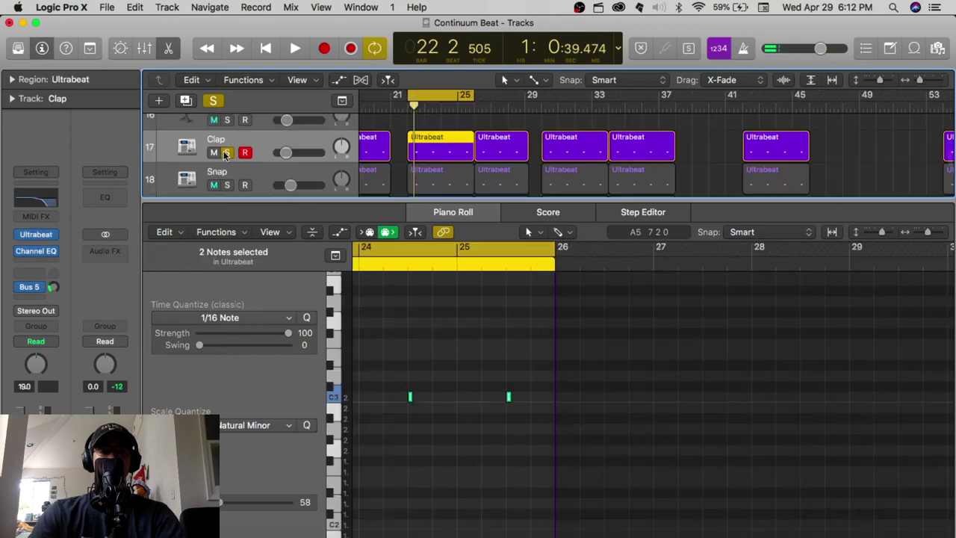
scroll(483, 171, "left", 1)
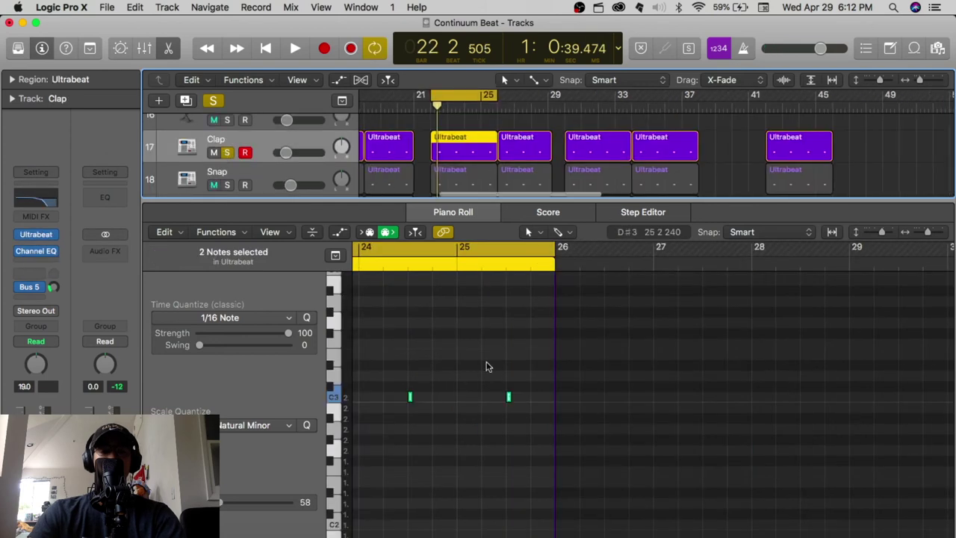
key("space")
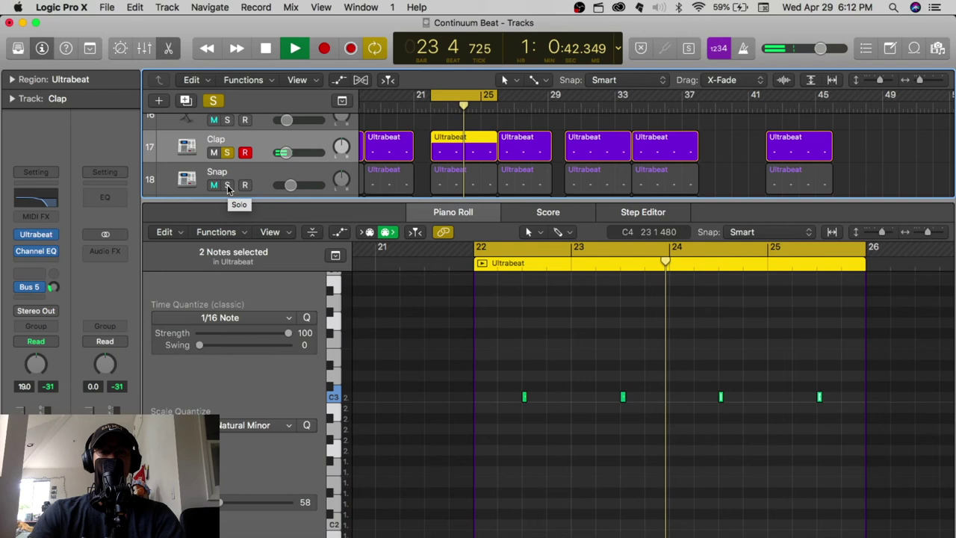
scroll(232, 160, "down", 2)
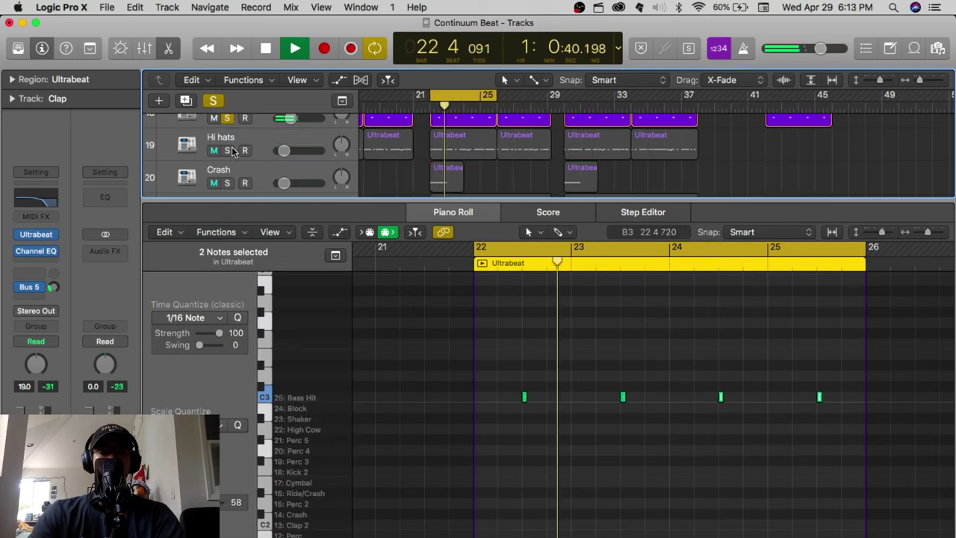
Add Hi hats, Crash, Kick and 808 new one by one to the soloed playback and examine their patterns.
left_click(228, 150)
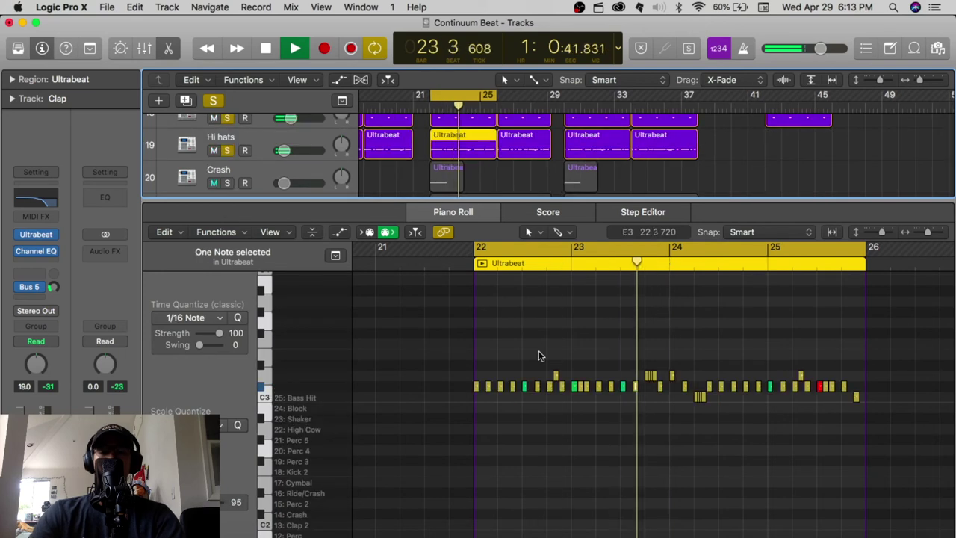
scroll(542, 355, "up", 4)
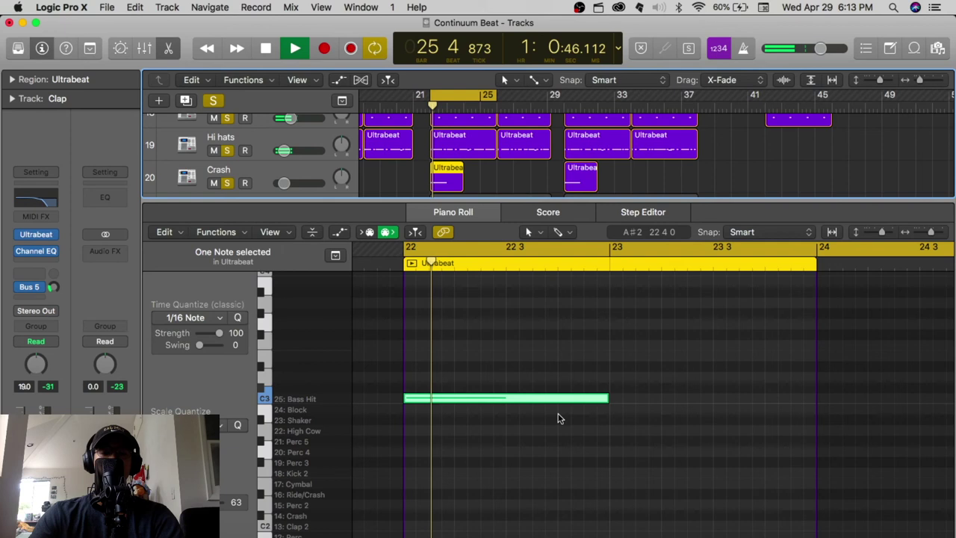
scroll(225, 142, "down", 2)
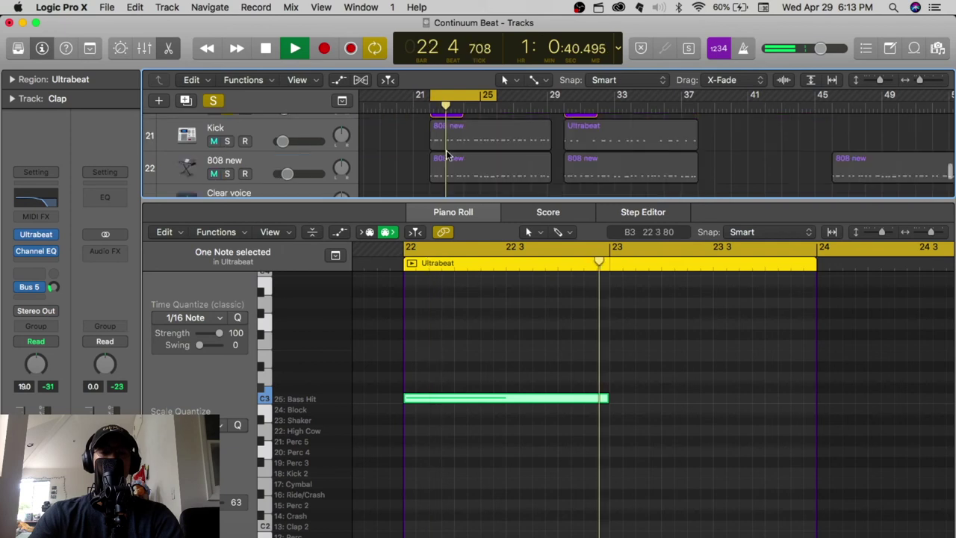
left_click(226, 141)
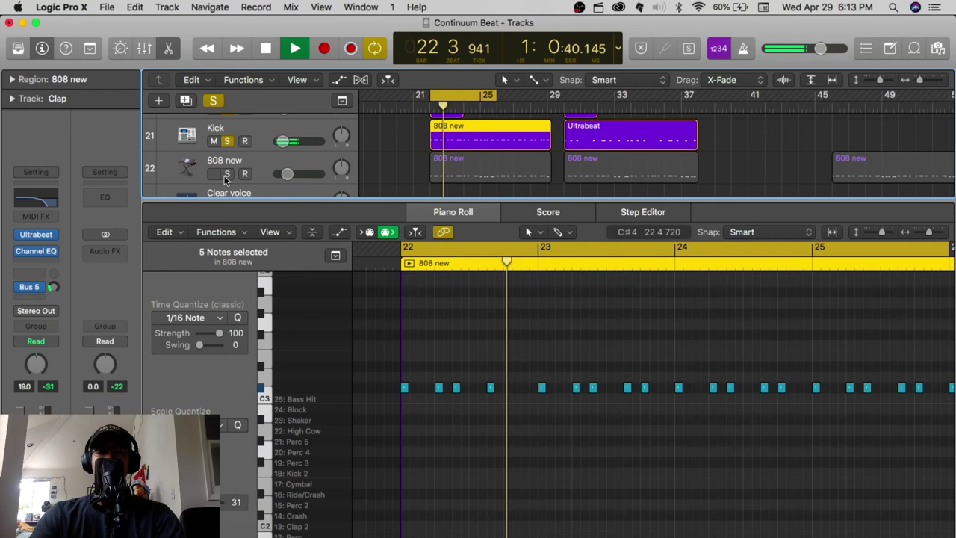
left_click(226, 174)
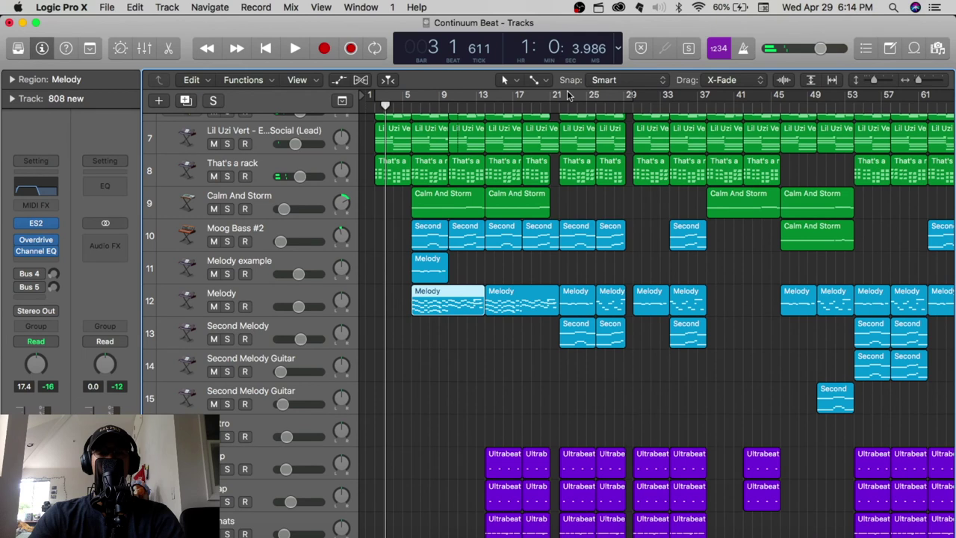
Turn on a cycle over bars 2 to 37 and select the Lil Uzi Vert lead track.
left_click(568, 95)
scroll(257, 157, "up", 2)
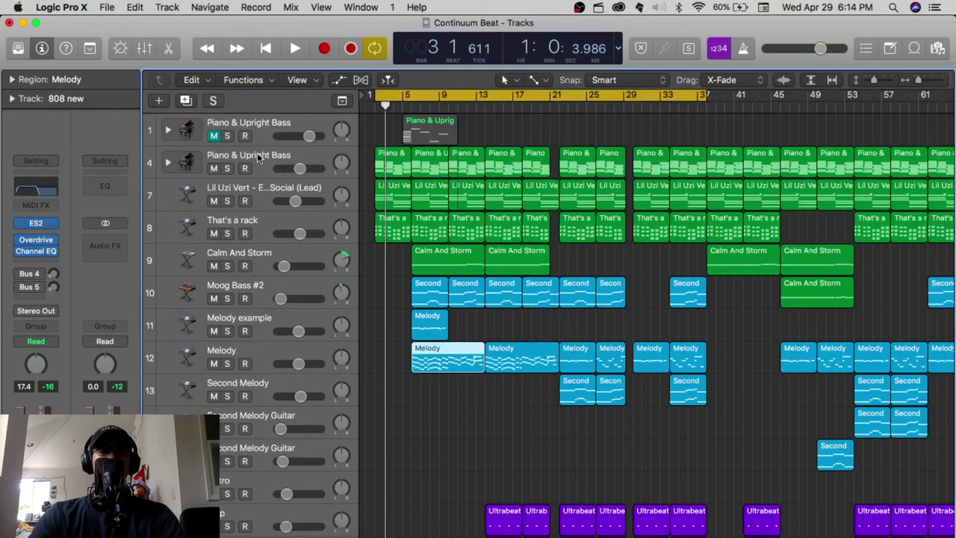
left_click(259, 189)
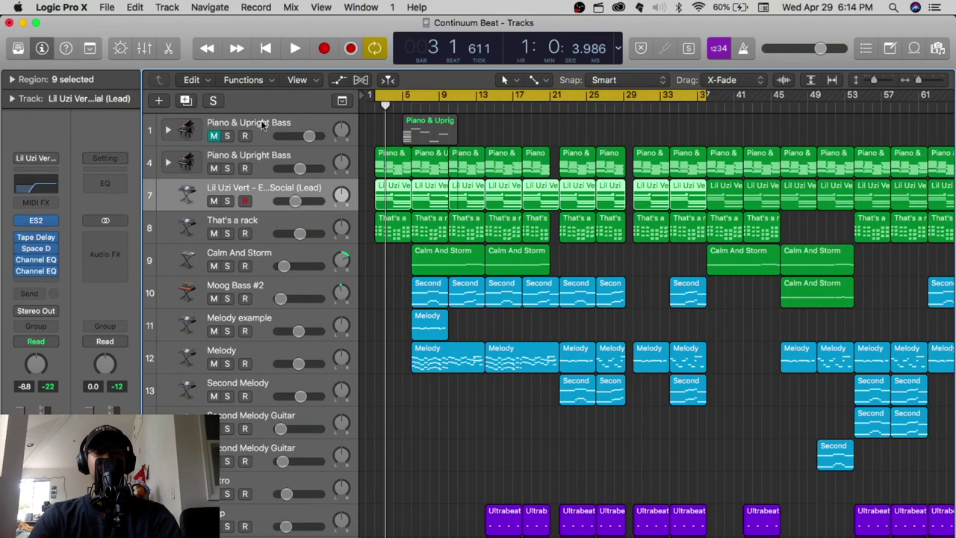